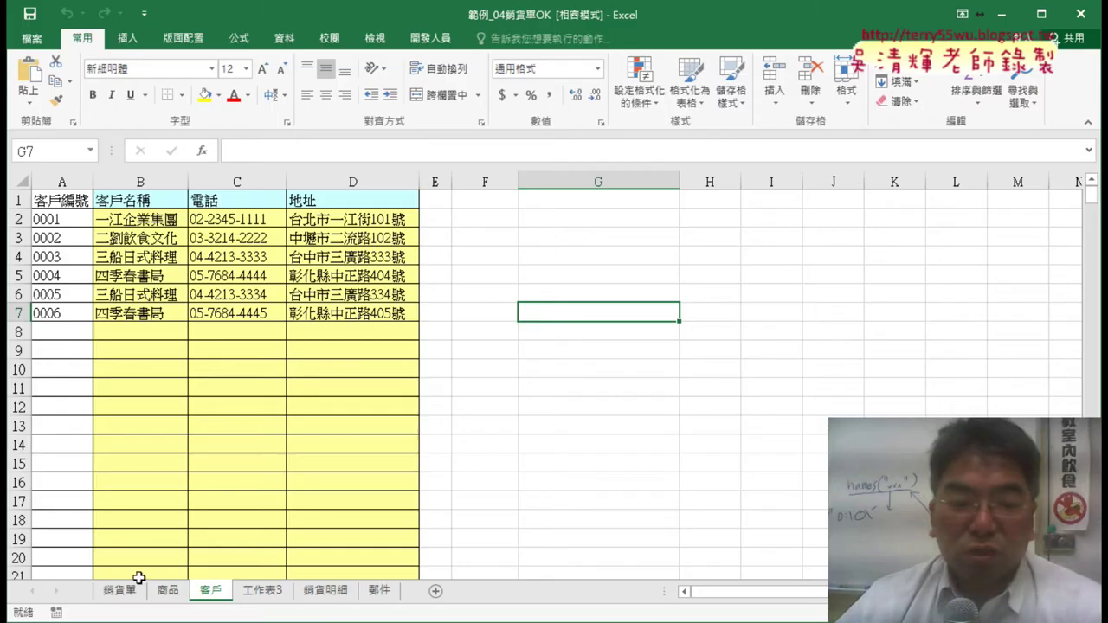
Bring up the 銷貨單 sales order form sheet of 範例_04銷貨單OK, leaving the 客戶 customer list
left_click(592, 463)
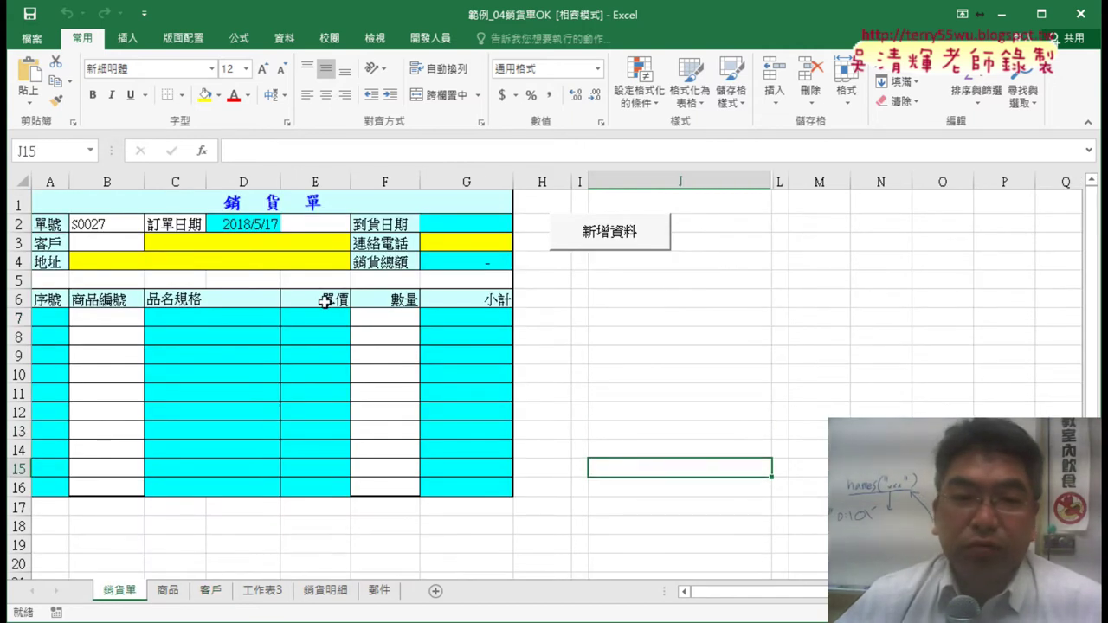
Choose 1最速件 as E2's delivery type, checking D2's TODAY and G2's WORKDAY date formulas
left_click(216, 223)
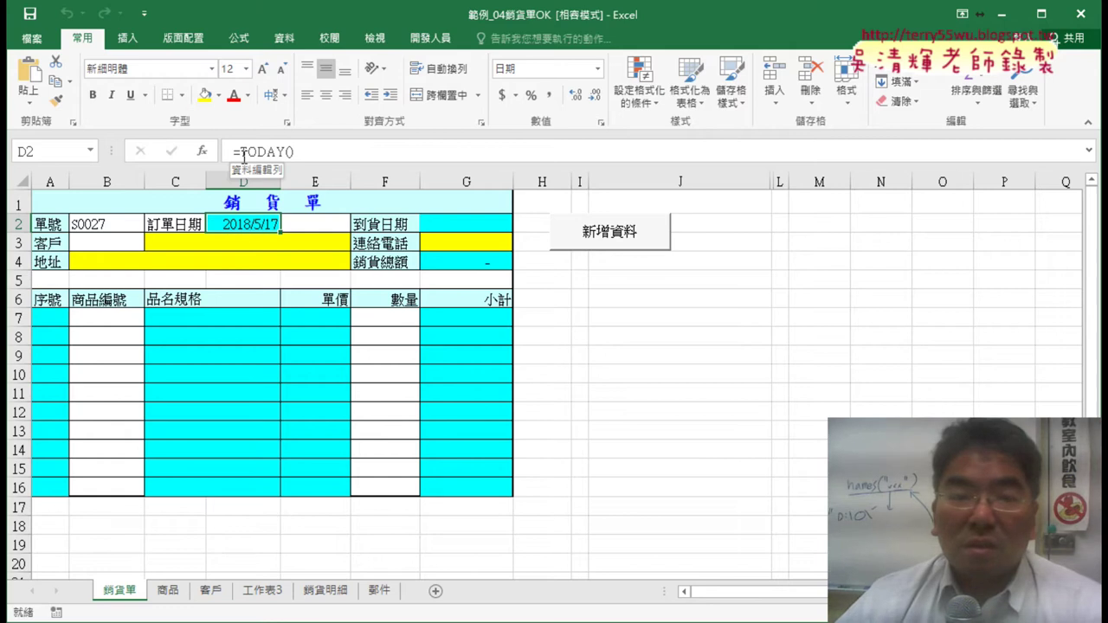
left_click(321, 226)
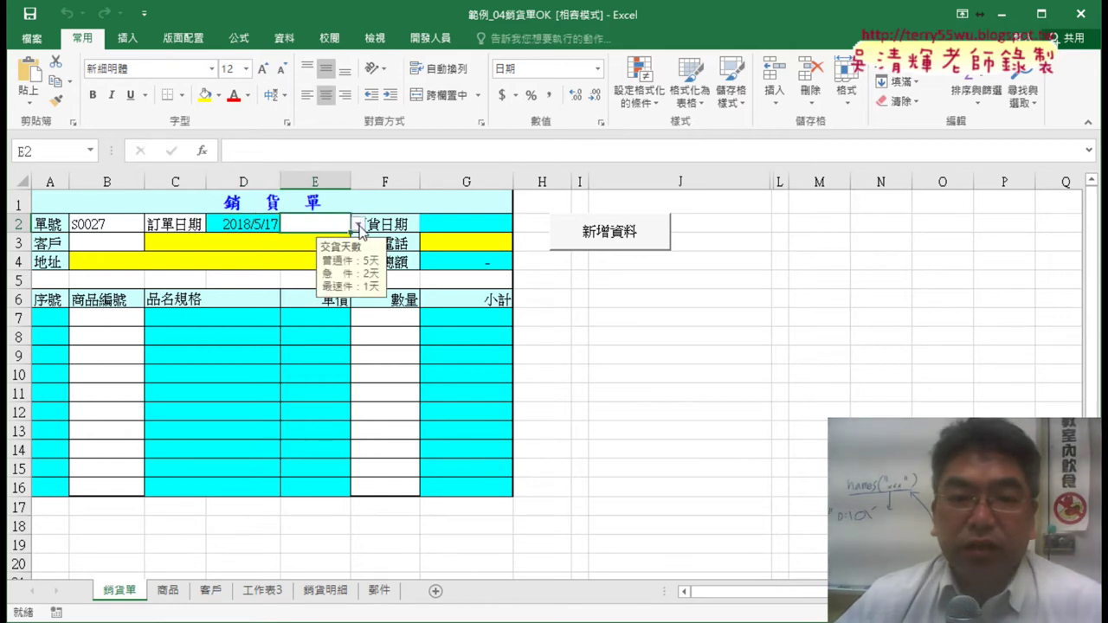
left_click(357, 226)
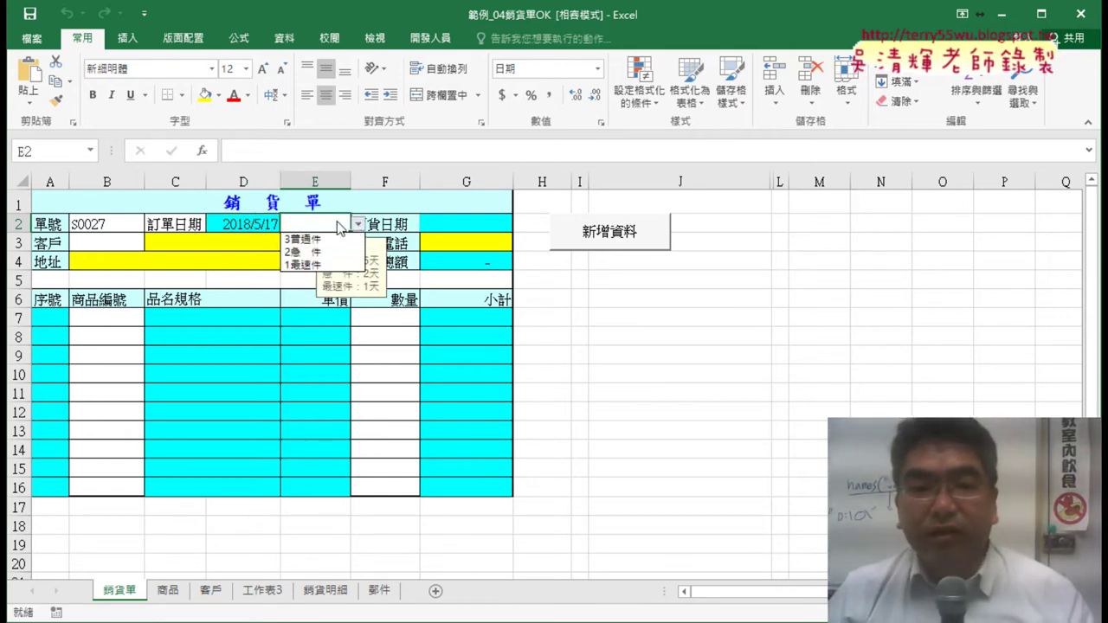
left_click(306, 265)
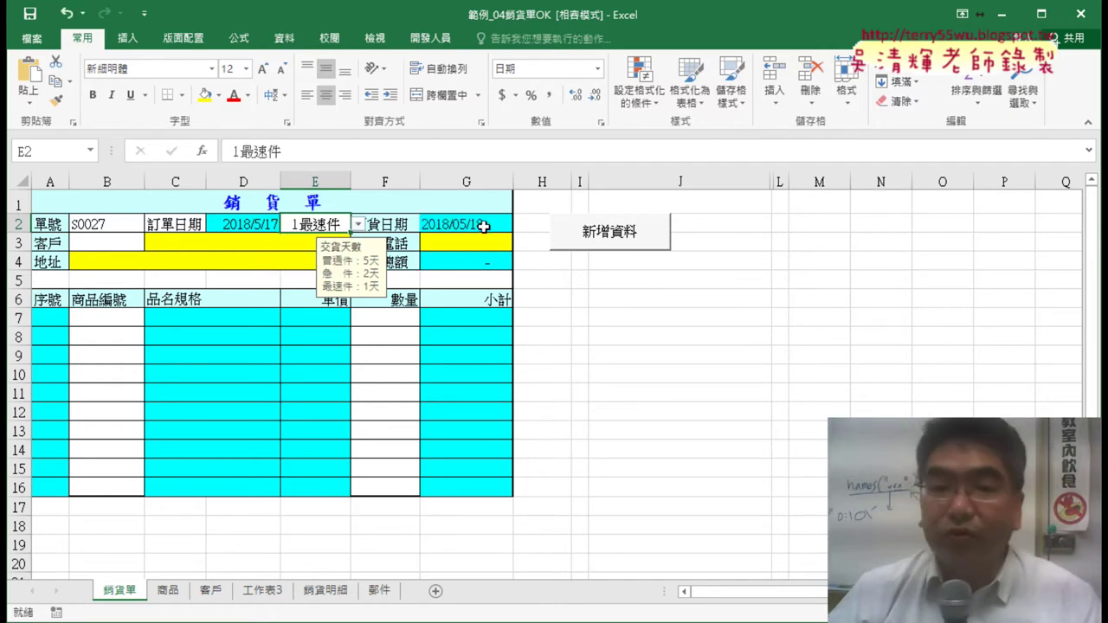
left_click(483, 226)
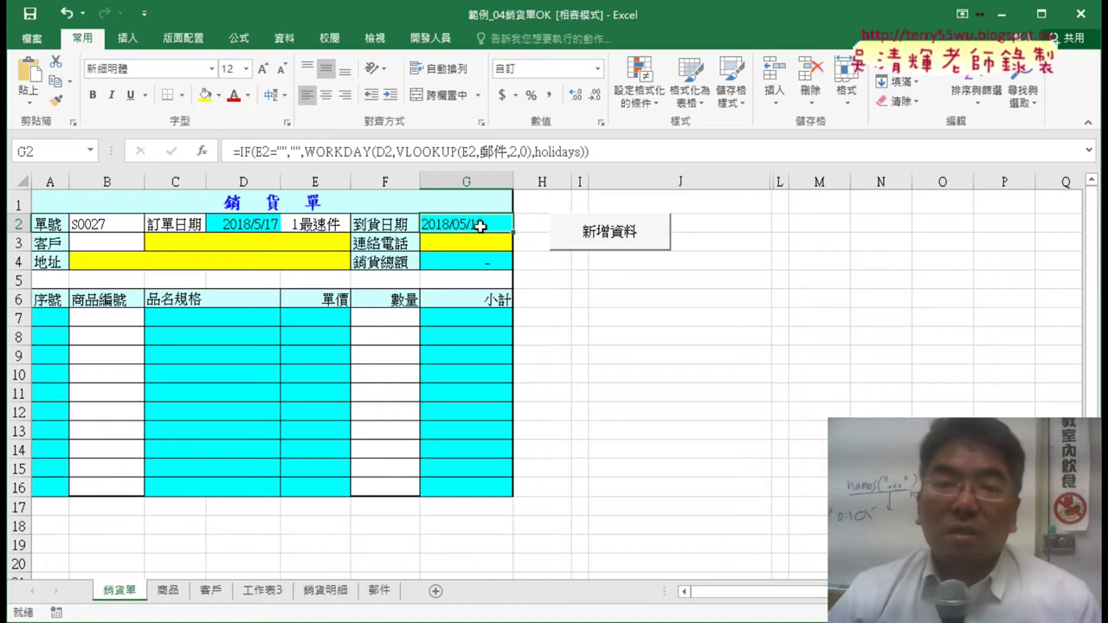
left_click(331, 225)
left_click(357, 224)
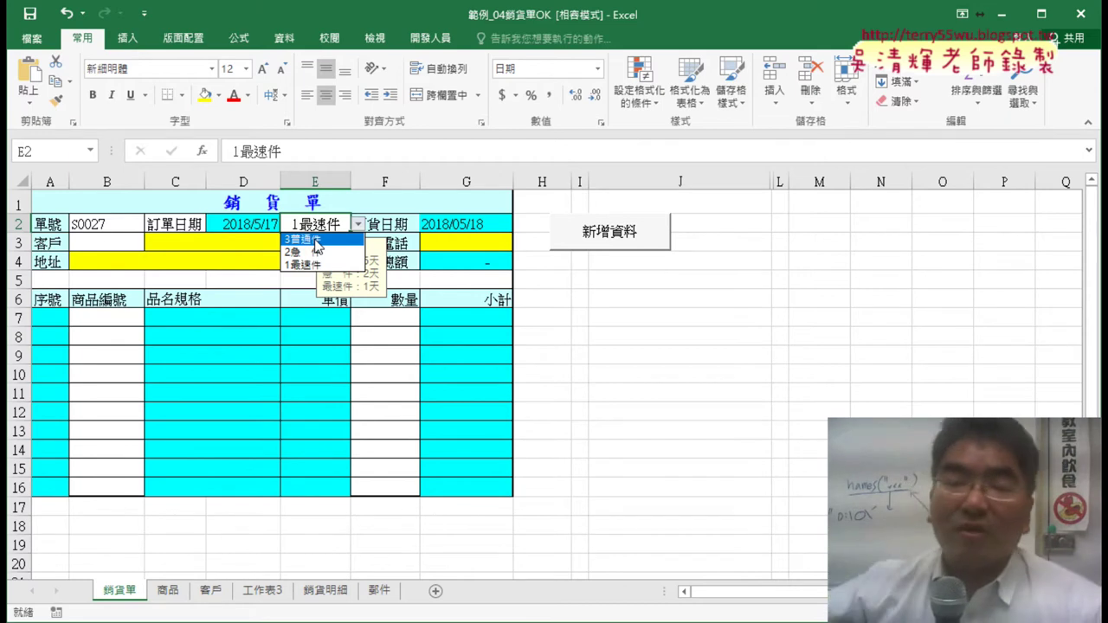
Switch the delivery type to 3普通件 and review the 郵件 sheet's A2:B4 delivery-type table
left_click(315, 240)
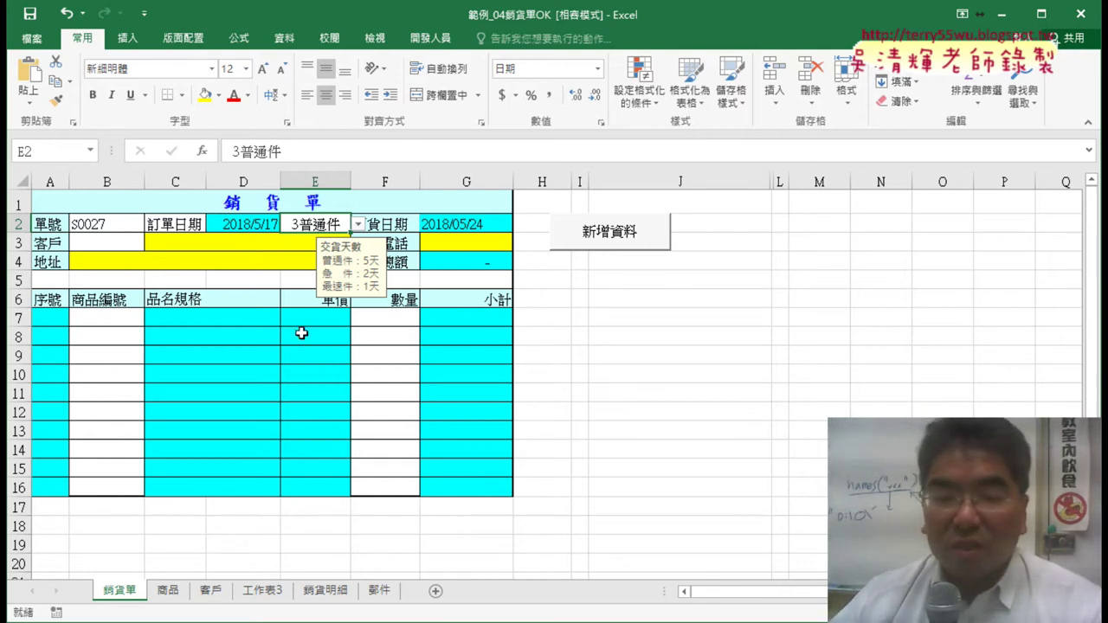
left_click(378, 591)
left_click_drag(70, 220, 139, 255)
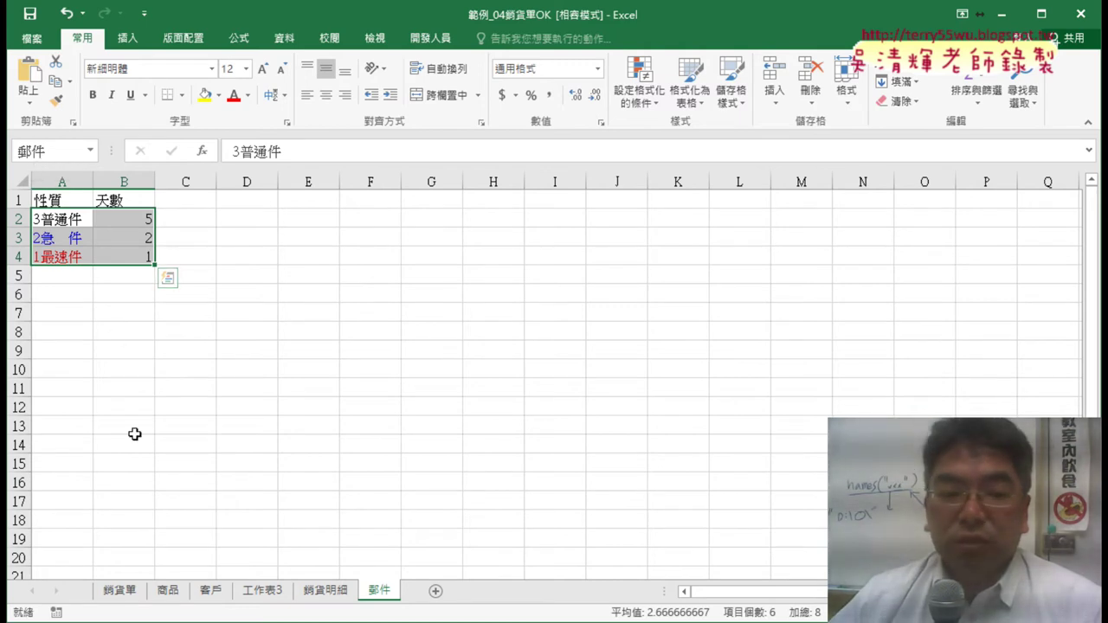
left_click(135, 594)
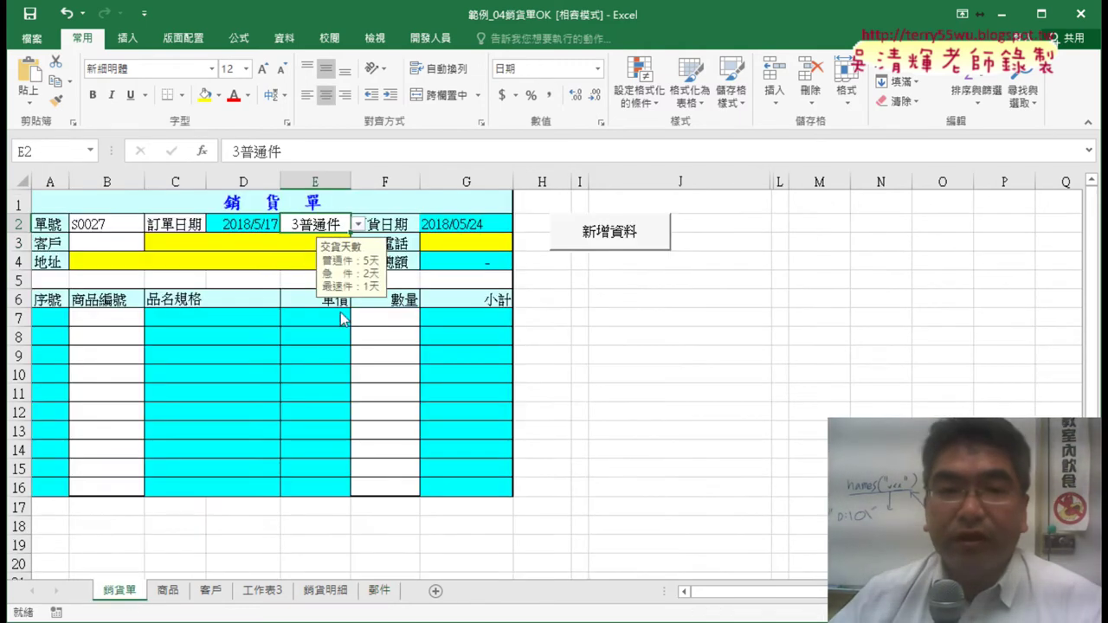
left_click(284, 38)
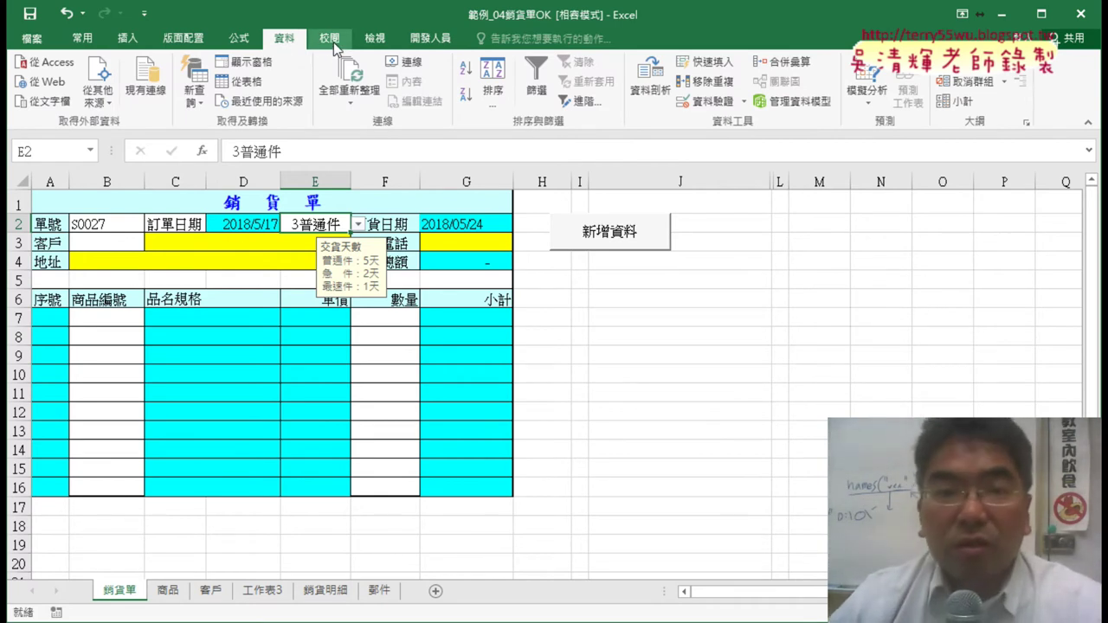
left_click(743, 101)
left_click(734, 123)
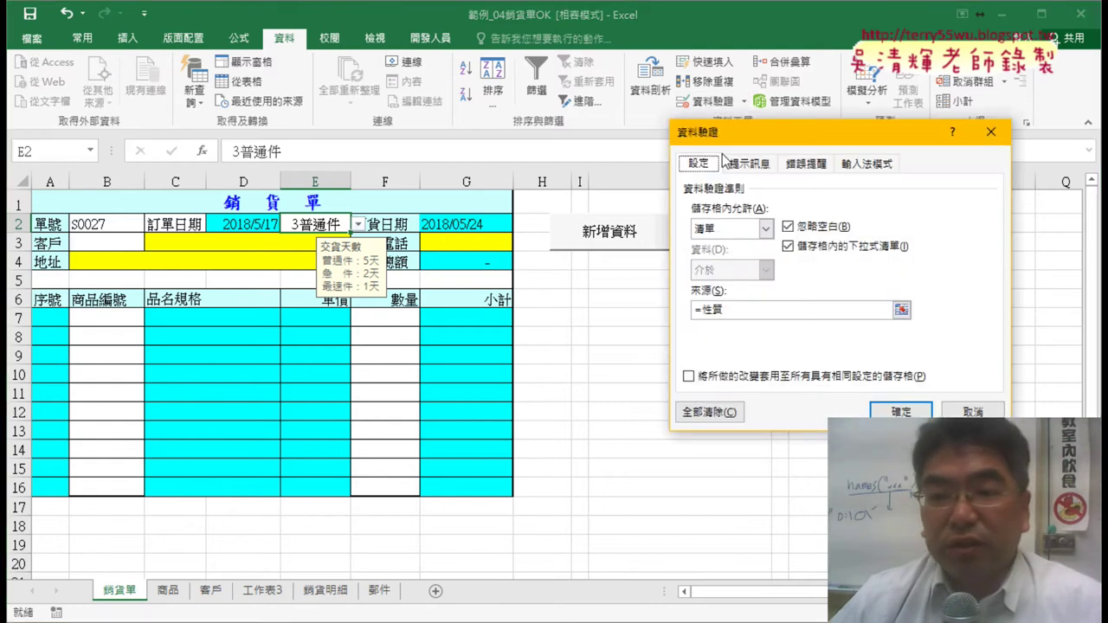
left_click(736, 310)
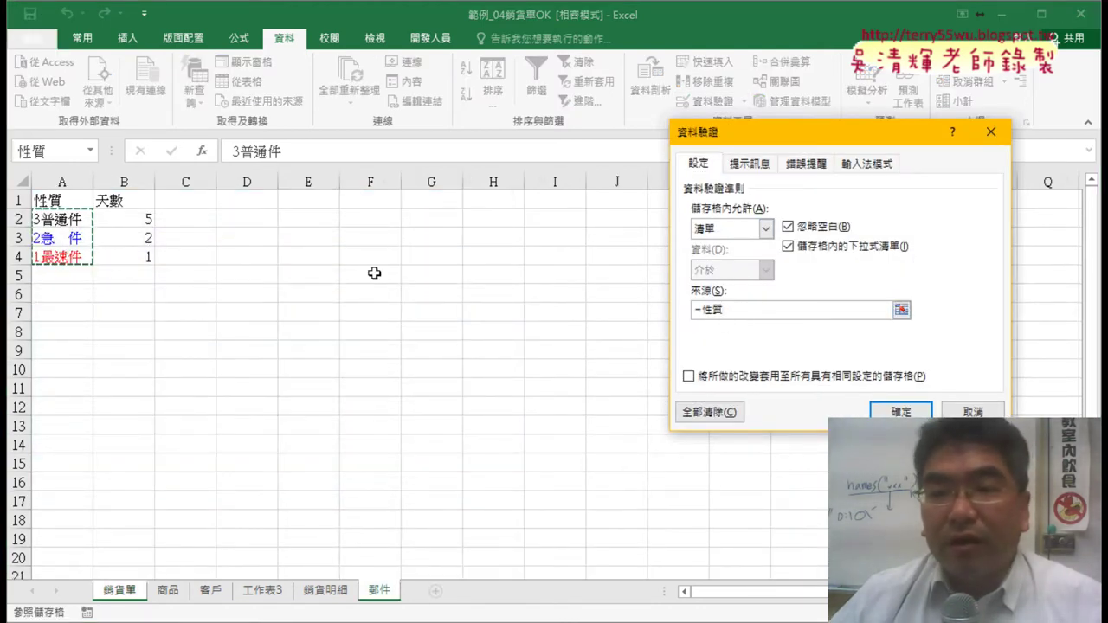
left_click(752, 163)
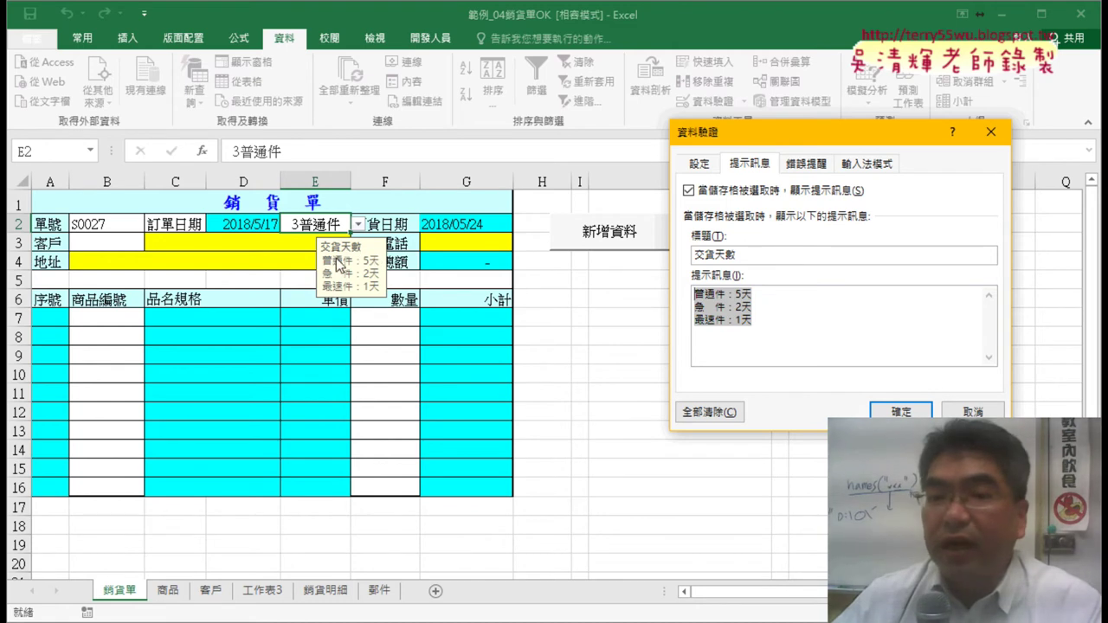
left_click(901, 413)
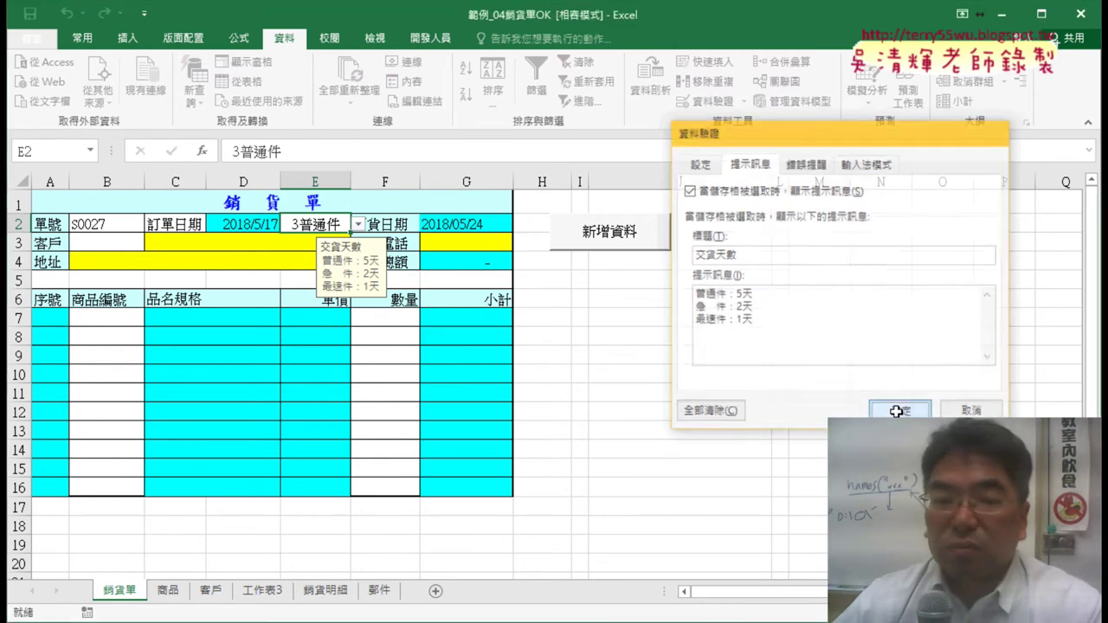
left_click(116, 242)
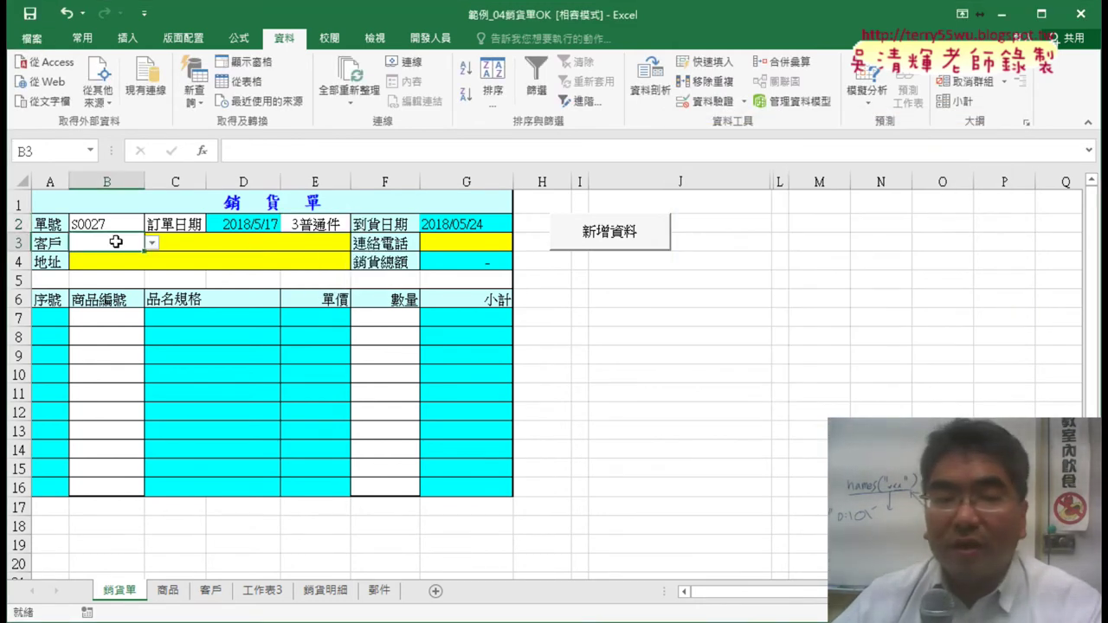
Pick customer 四季春書局 from B3's list so its contact details fill in
left_click(151, 245)
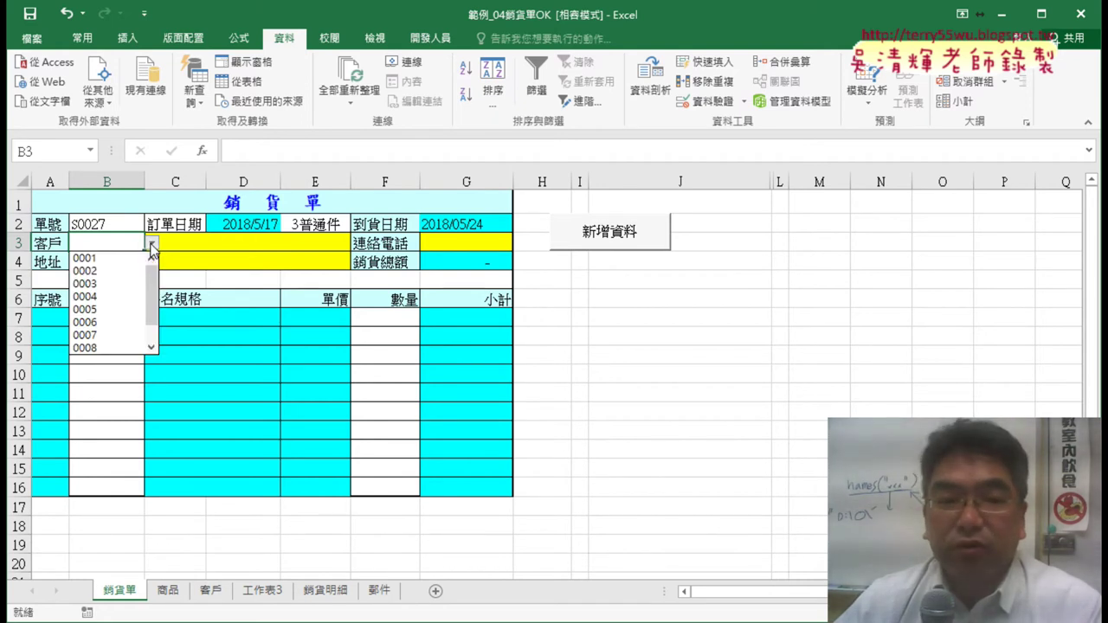
scroll(152, 329, "down", 2)
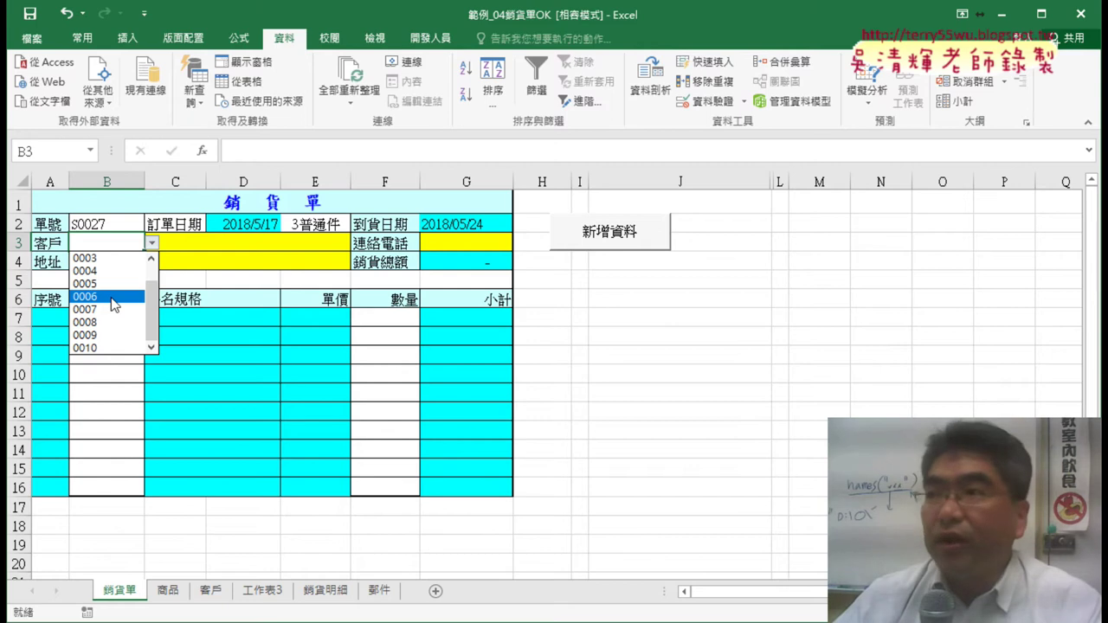
left_click(113, 298)
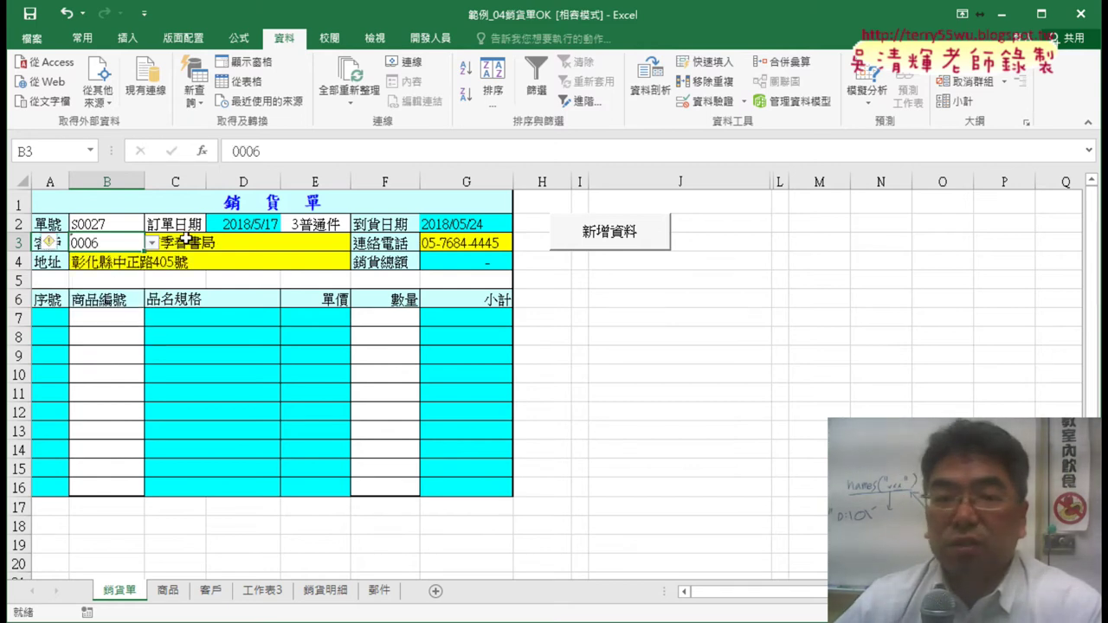
Add products B1102, A2103 and B2104 to order lines B7, B8 and B9
left_click(118, 320)
left_click(152, 321)
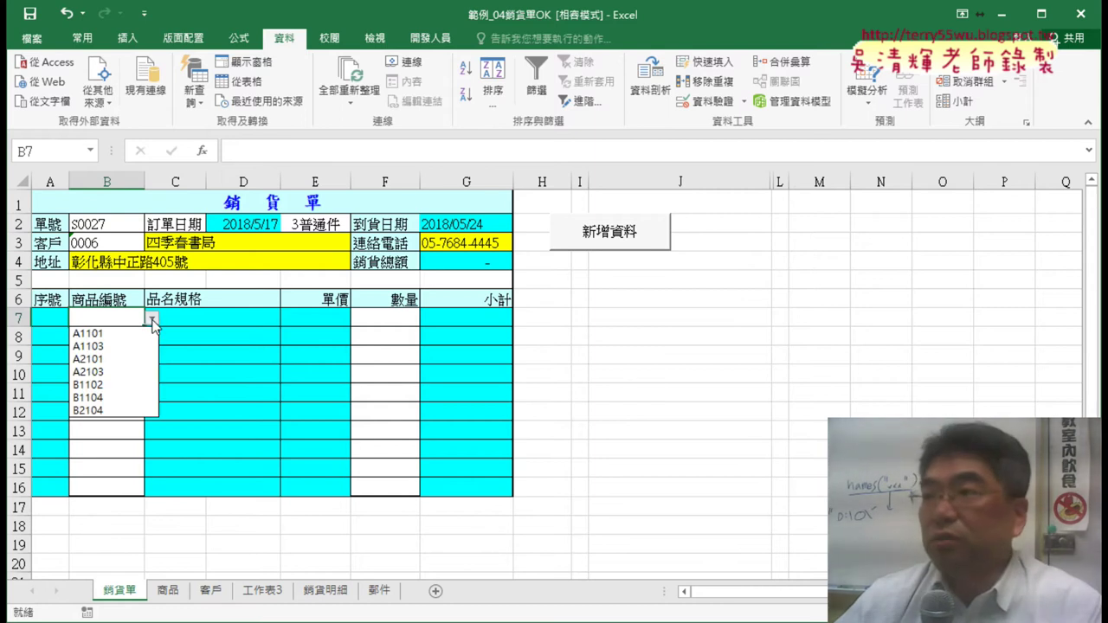
left_click(137, 389)
left_click(138, 339)
left_click(151, 337)
left_click(130, 391)
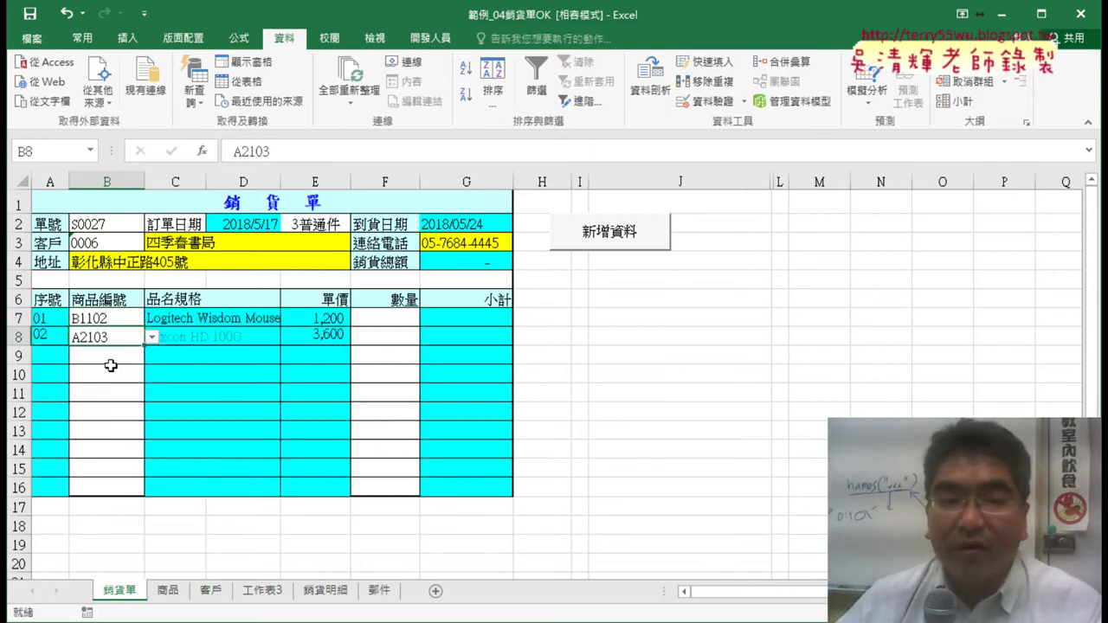
left_click(95, 354)
left_click(151, 355)
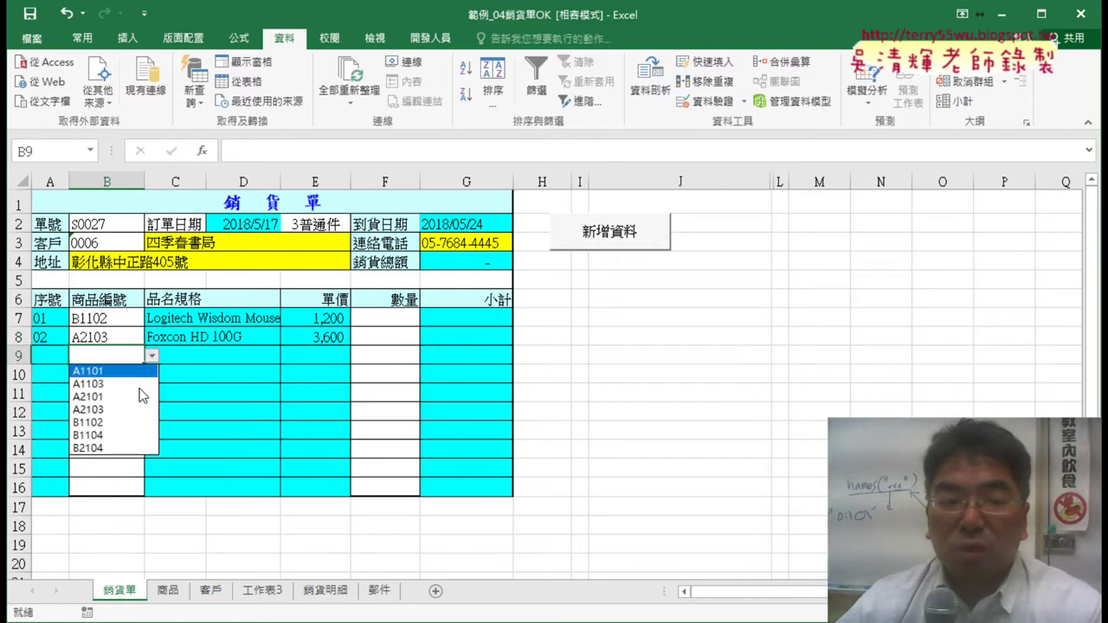
left_click(130, 448)
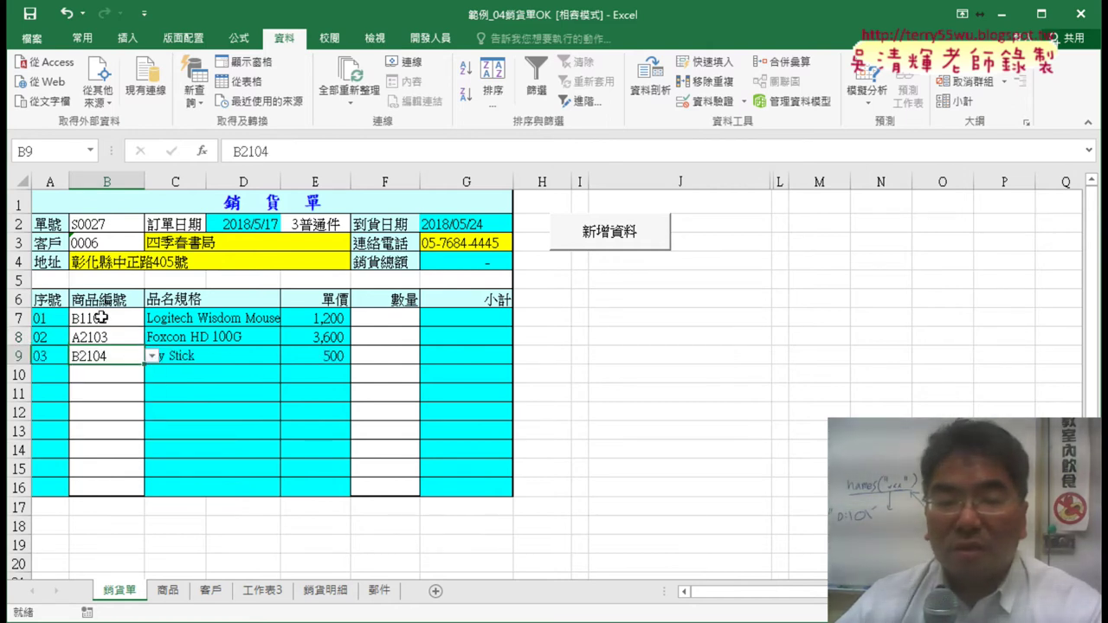
Set quantity 3 in F7 for the Logitech Wisdom Mouse line
left_click(400, 319)
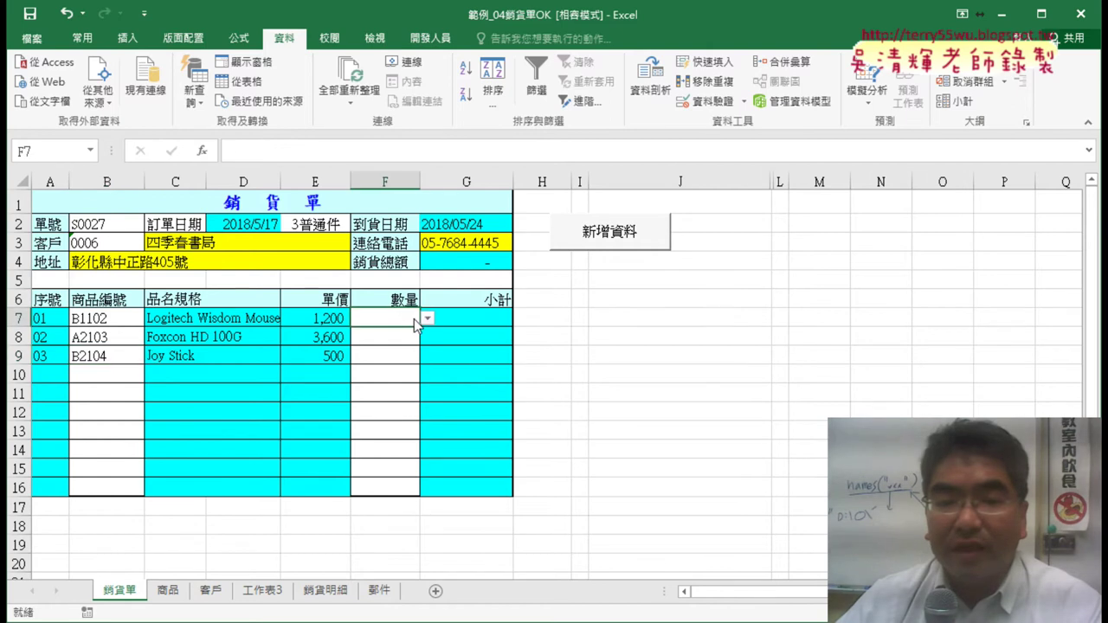
left_click(428, 319)
left_click(400, 358)
left_click(398, 337)
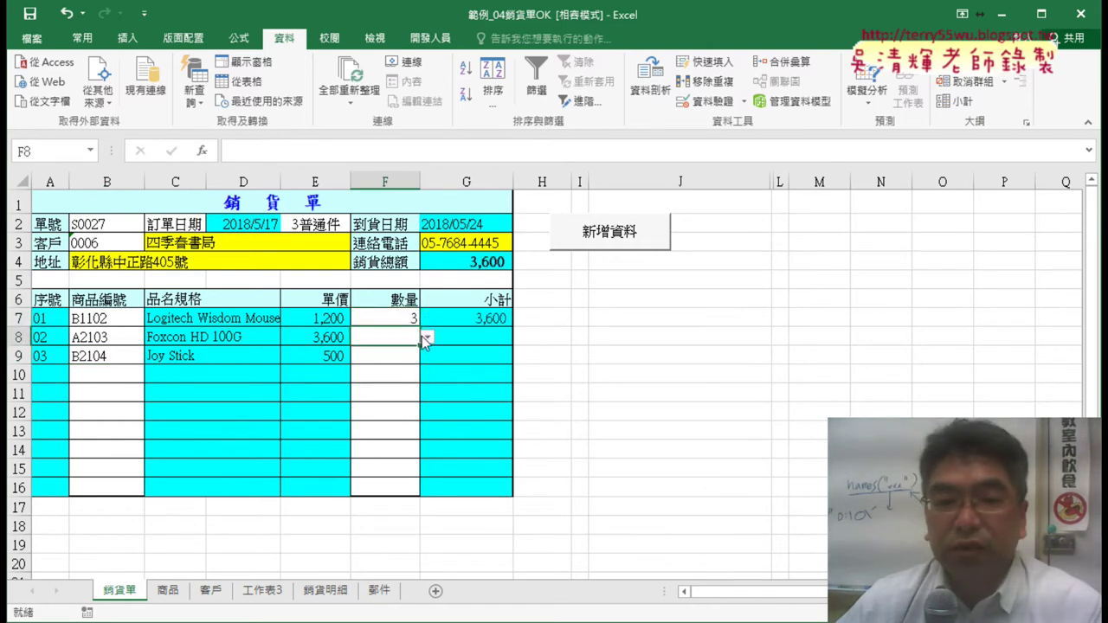
Set quantity 4 in F8 and F9 for Foxcon HD 100G and Joy Stick, then view 銷貨明細
left_click(428, 337)
left_click(400, 390)
left_click(402, 356)
left_click(428, 356)
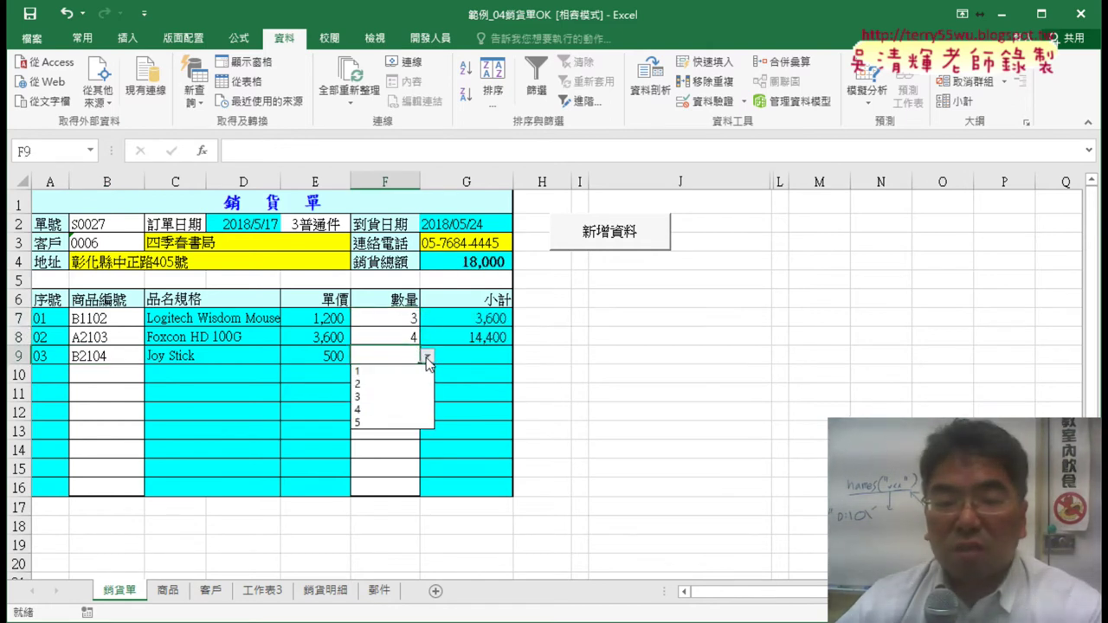
left_click(400, 411)
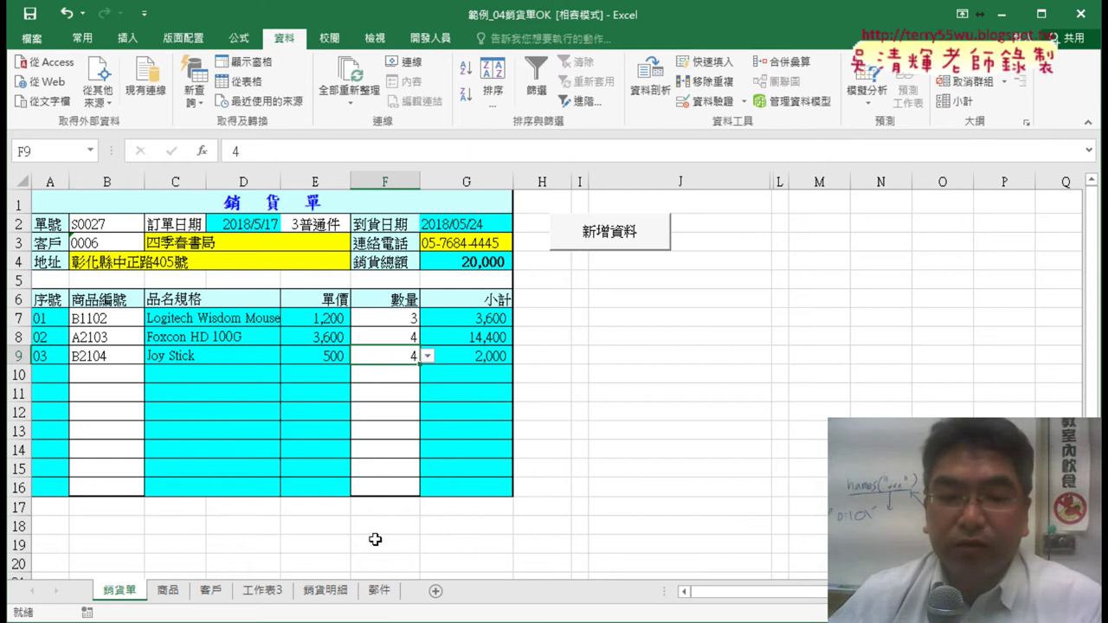
left_click(327, 592)
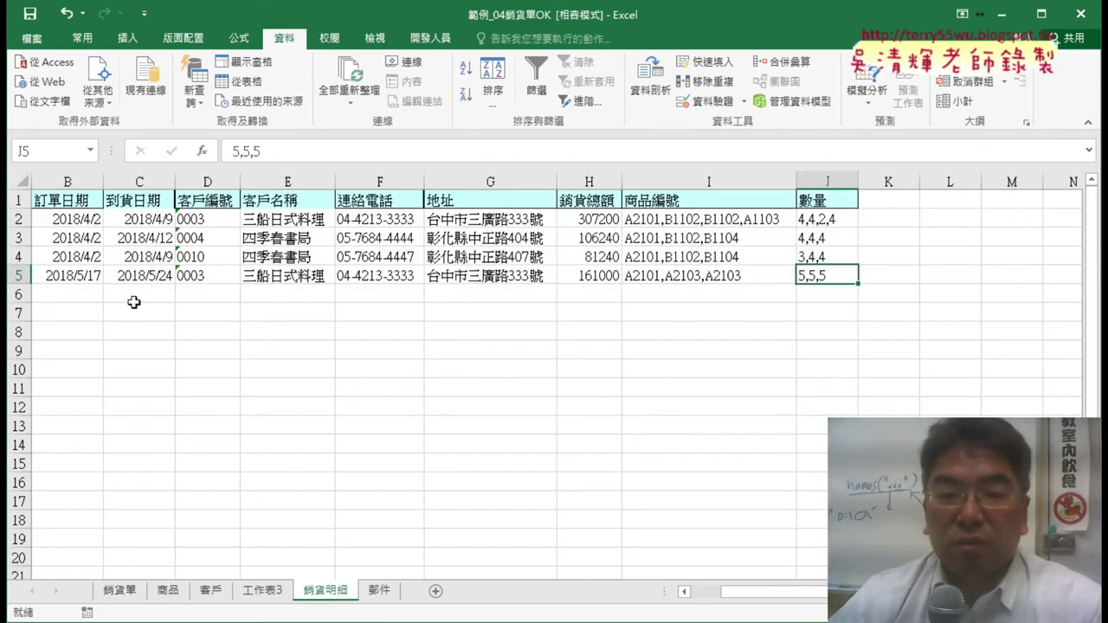
Note empty row 6 on 銷貨明細, then return to 銷貨單 and check order number S0027
left_click_drag(65, 294, 750, 300)
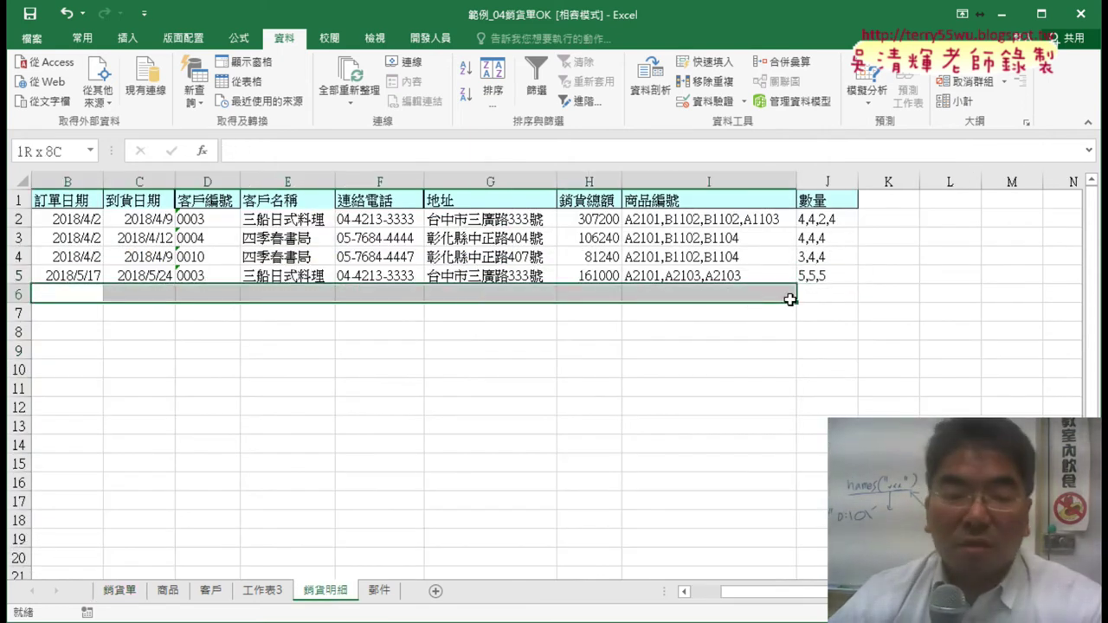
left_click(118, 592)
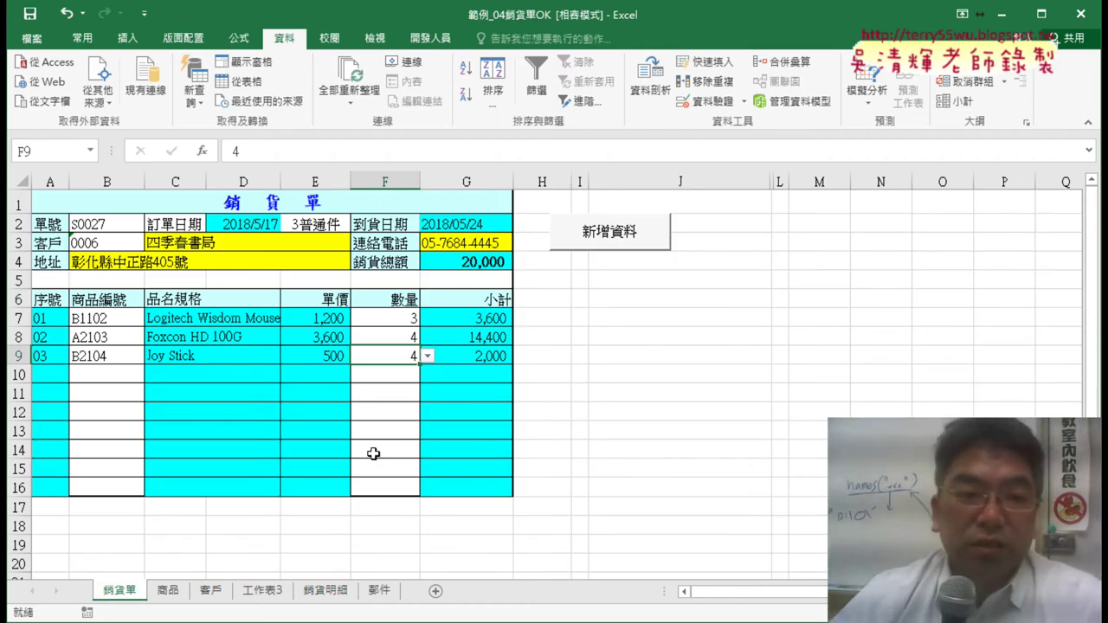
left_click(110, 228)
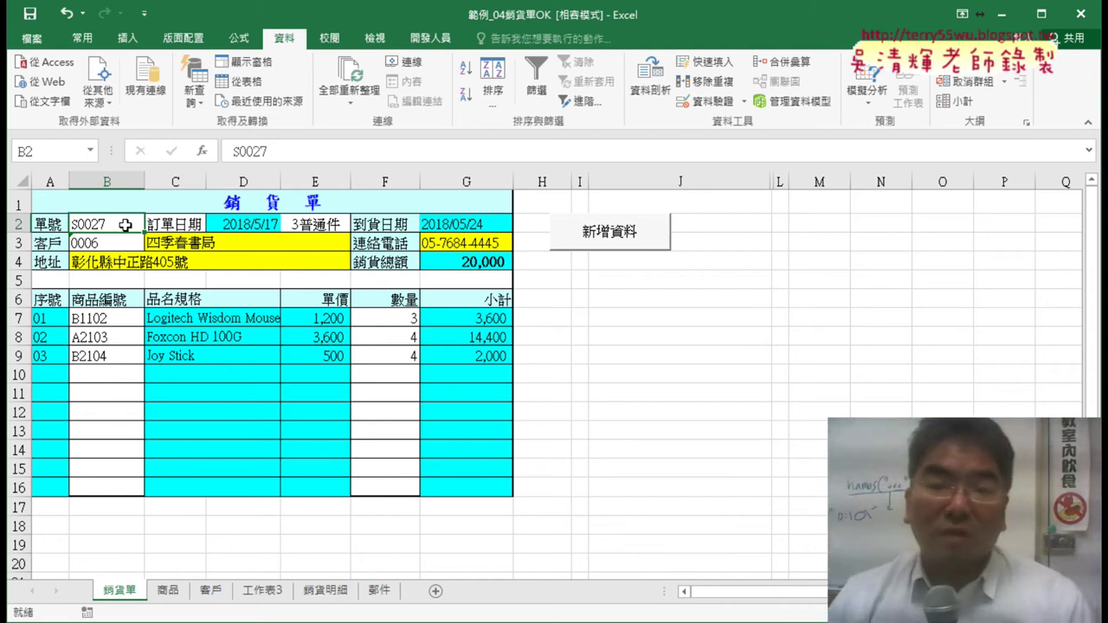
left_click(595, 413)
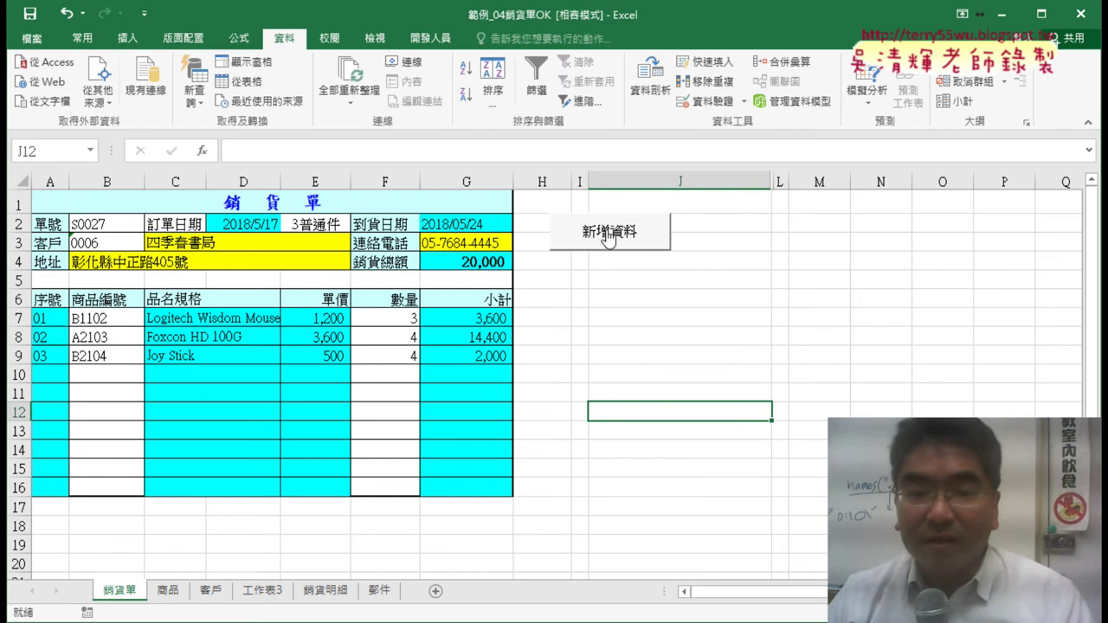
Save order S0027 via 新增資料 and verify row 6 holds B1102,A2103,B2104 with quantities 3,4,4
left_click(609, 241)
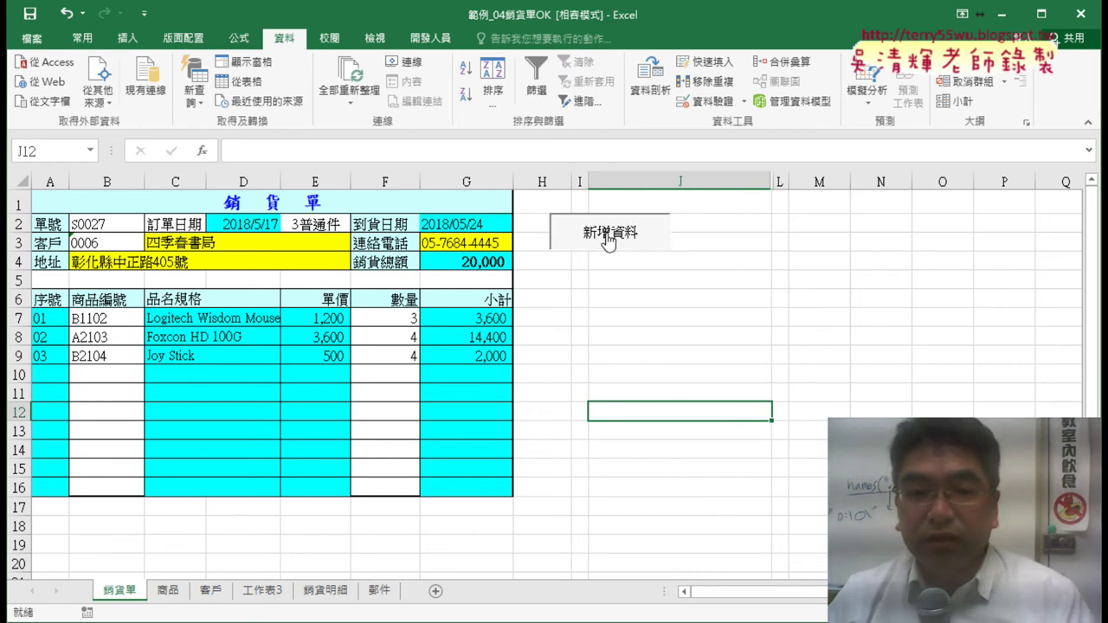
left_click(608, 237)
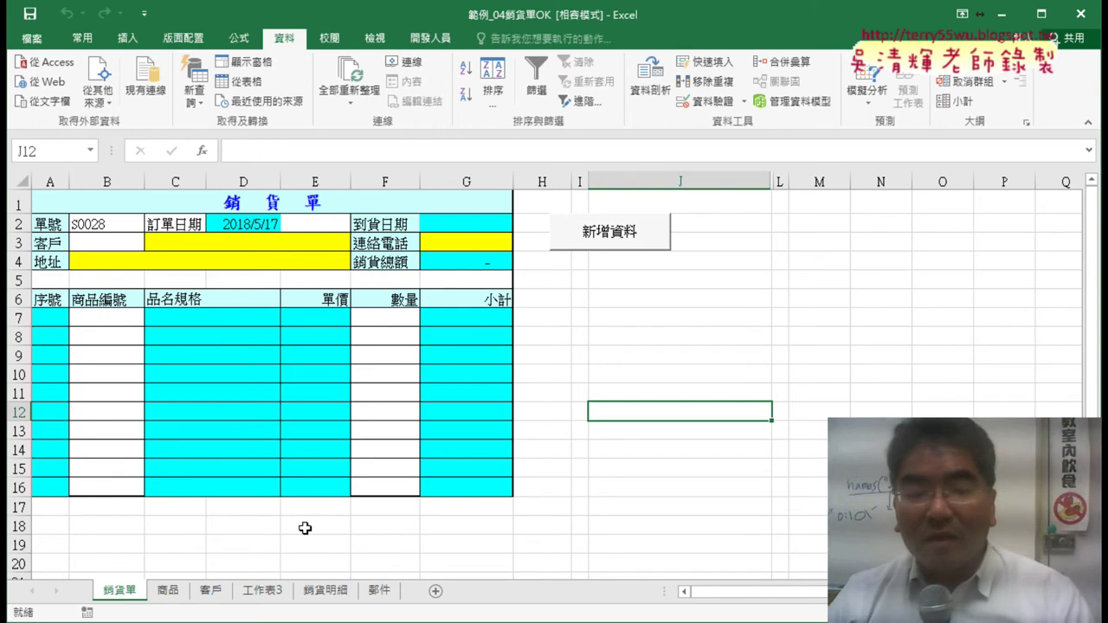
left_click(328, 591)
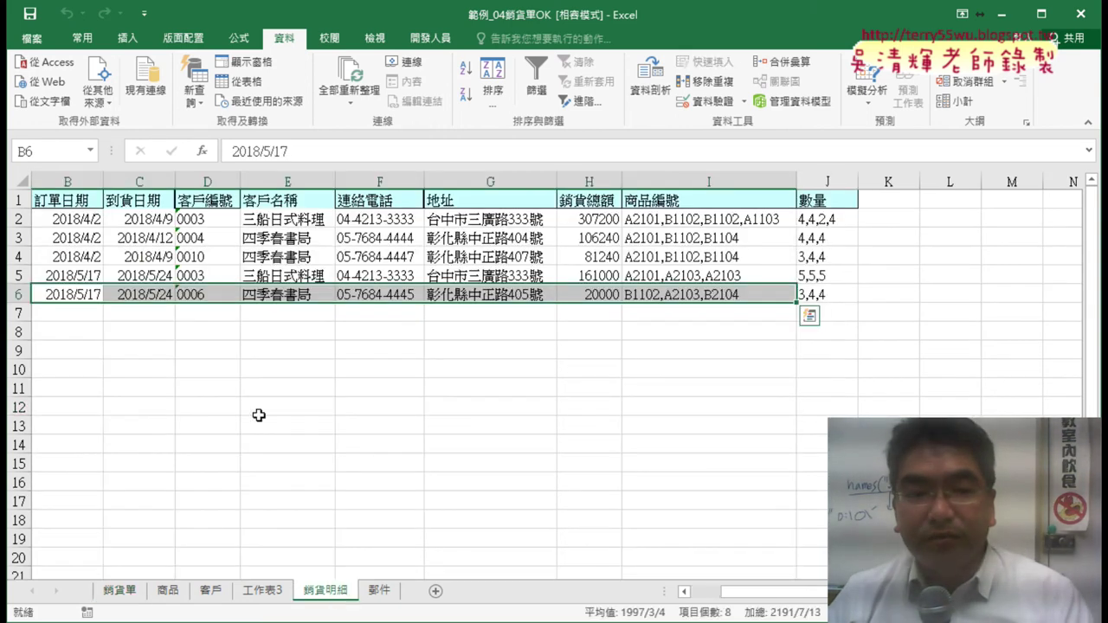
left_click_drag(61, 294, 814, 295)
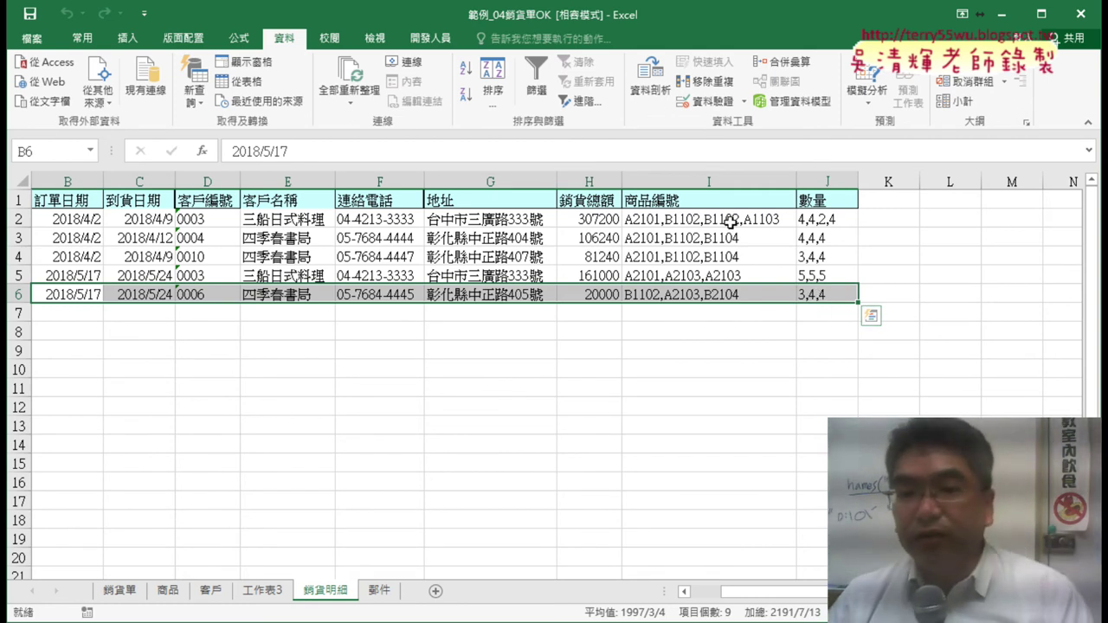
left_click(658, 295)
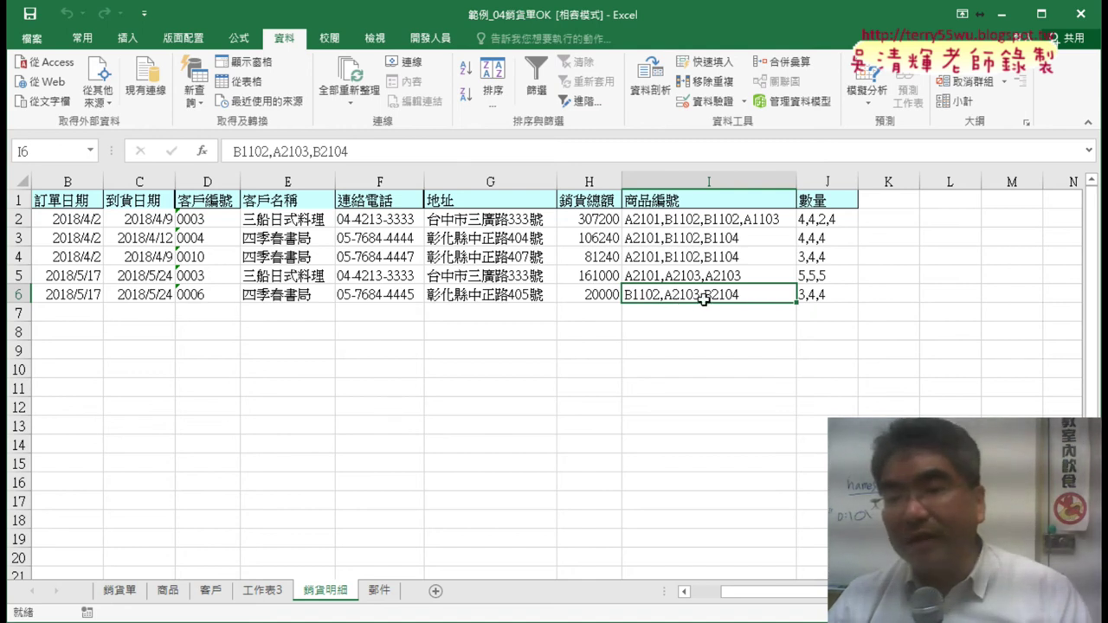
left_click(839, 296)
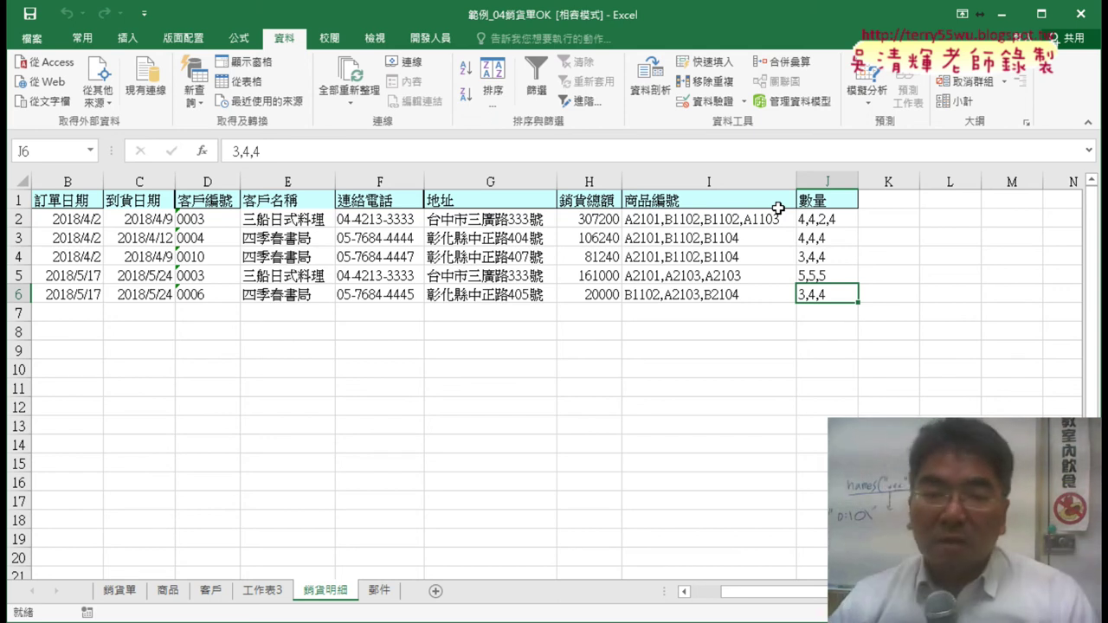
On the 銷貨單 form, set delivery type 2急 件 and customer 0003
left_click(120, 590)
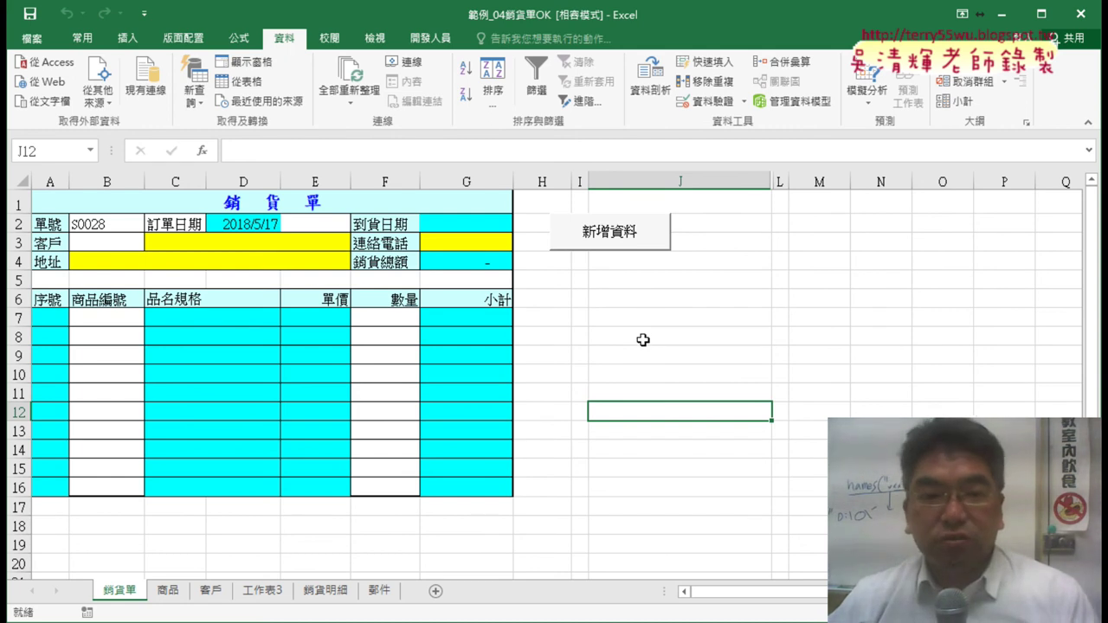
left_click(321, 224)
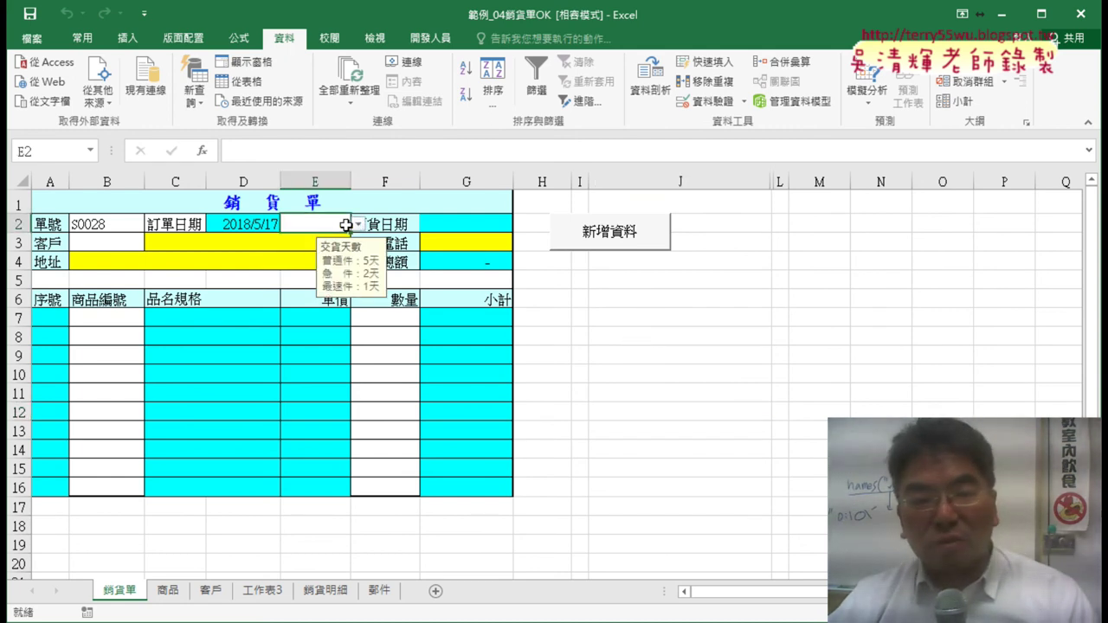
left_click(358, 225)
left_click(307, 251)
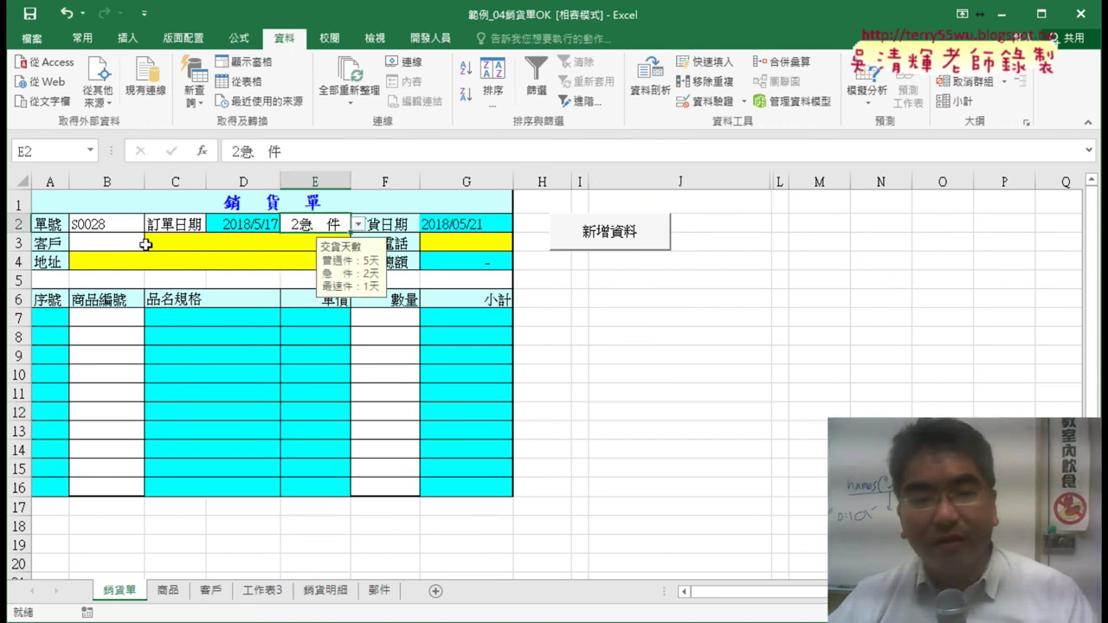
left_click(112, 243)
left_click(151, 243)
left_click(84, 283)
Add products A2101 and B1102 as the first two order lines
left_click(106, 318)
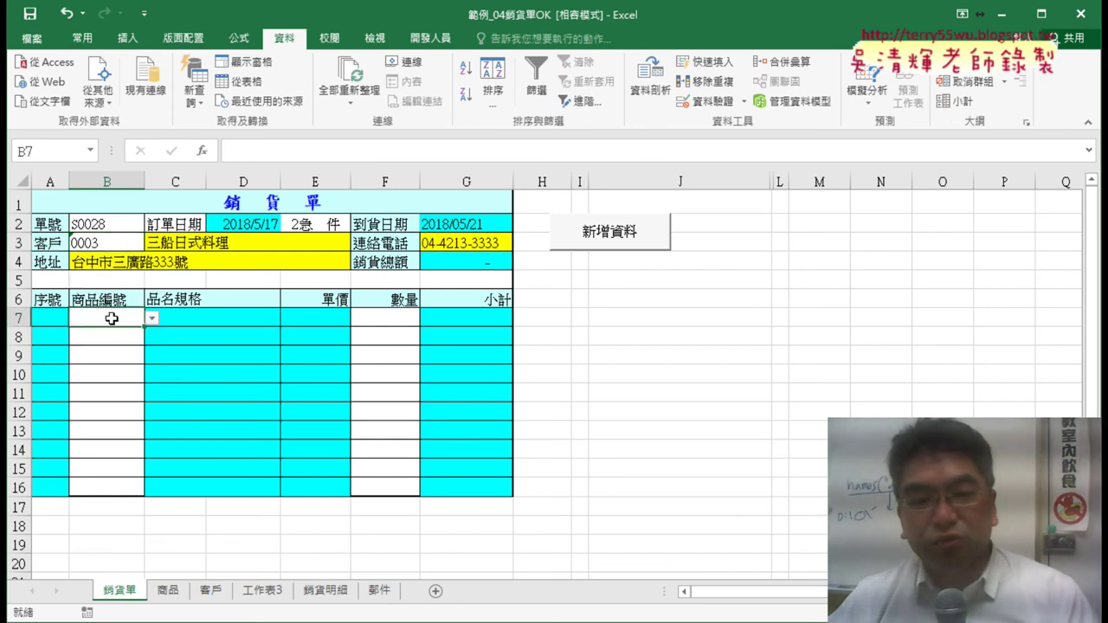
left_click(151, 317)
left_click(87, 330)
left_click(105, 340)
left_click(151, 338)
Set quantity 4 for the Ausu notebook and Logitech Wisdom Mouse, then submit order S0028
left_click(91, 404)
left_click(395, 322)
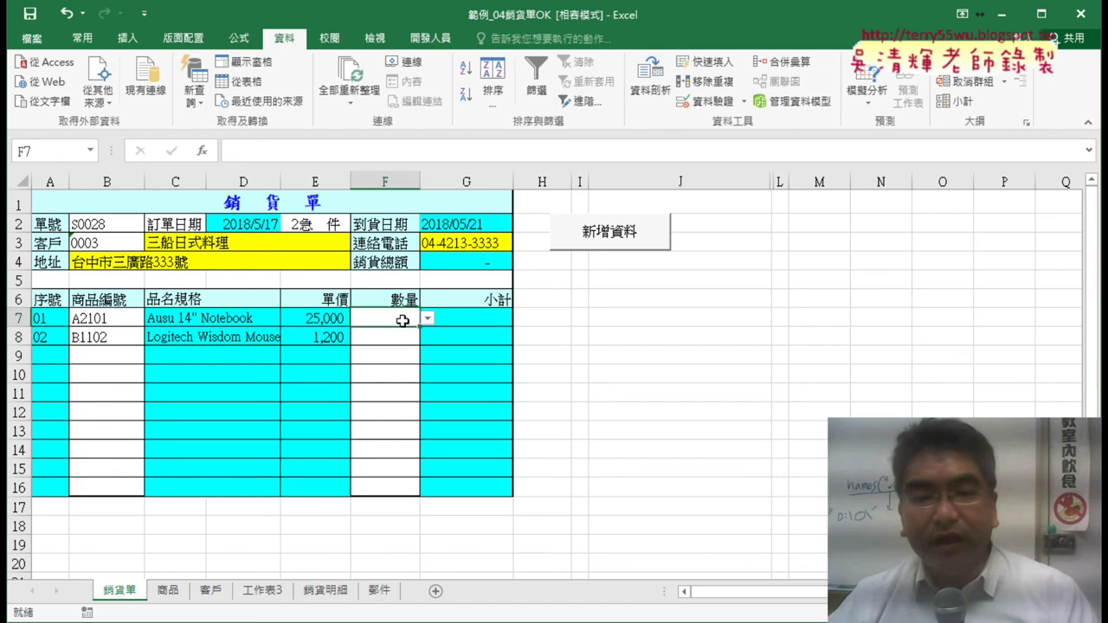
left_click(427, 318)
left_click(389, 364)
left_click(394, 339)
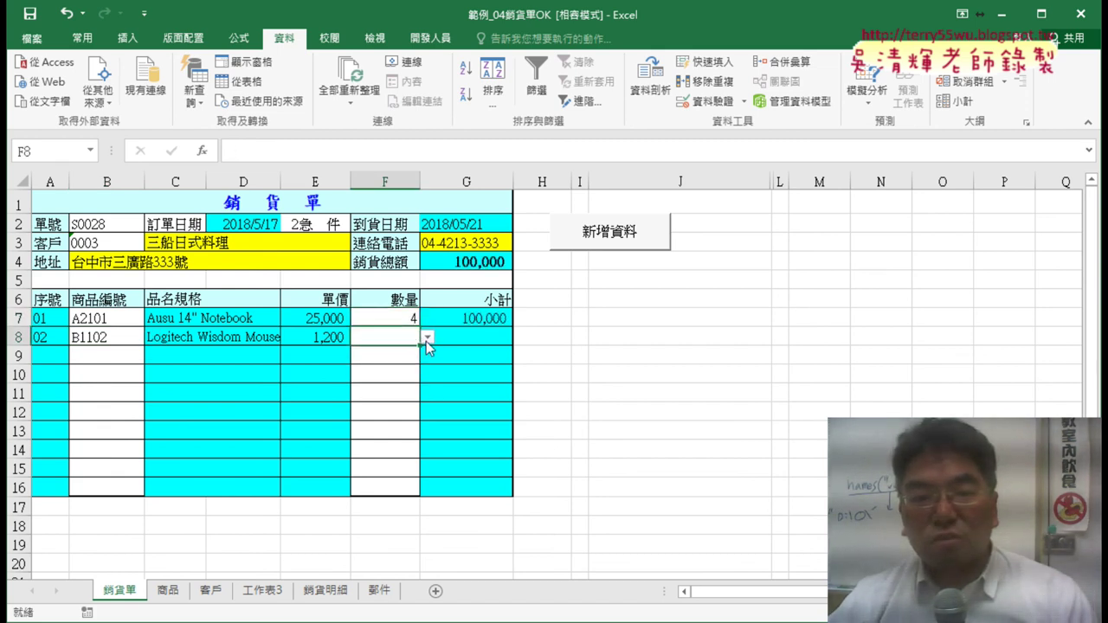
left_click(427, 339)
left_click(400, 390)
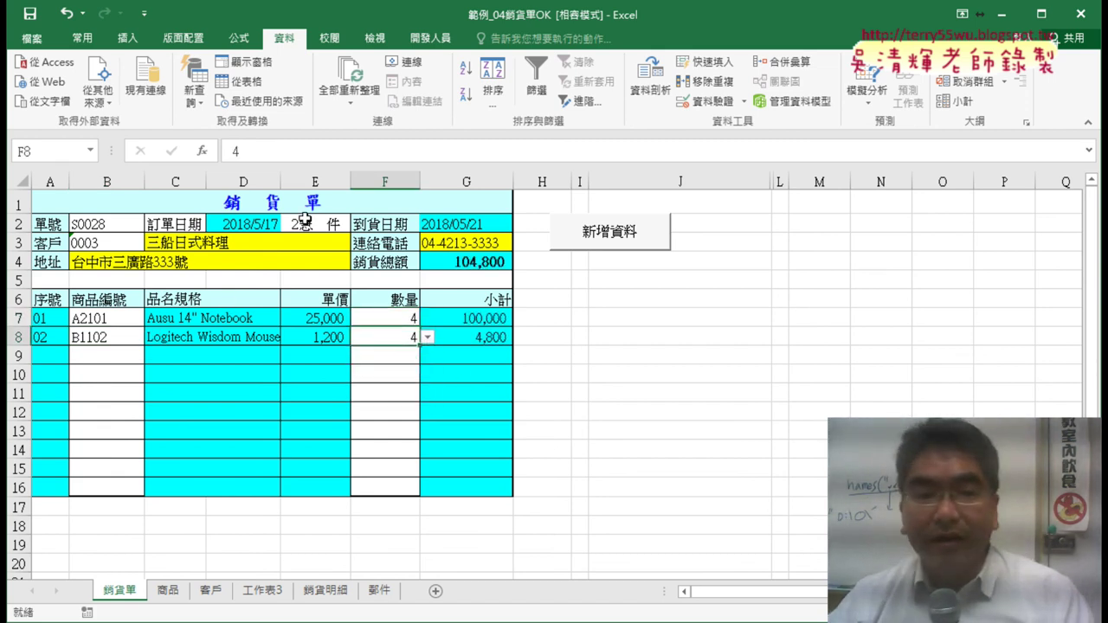
left_click(191, 246)
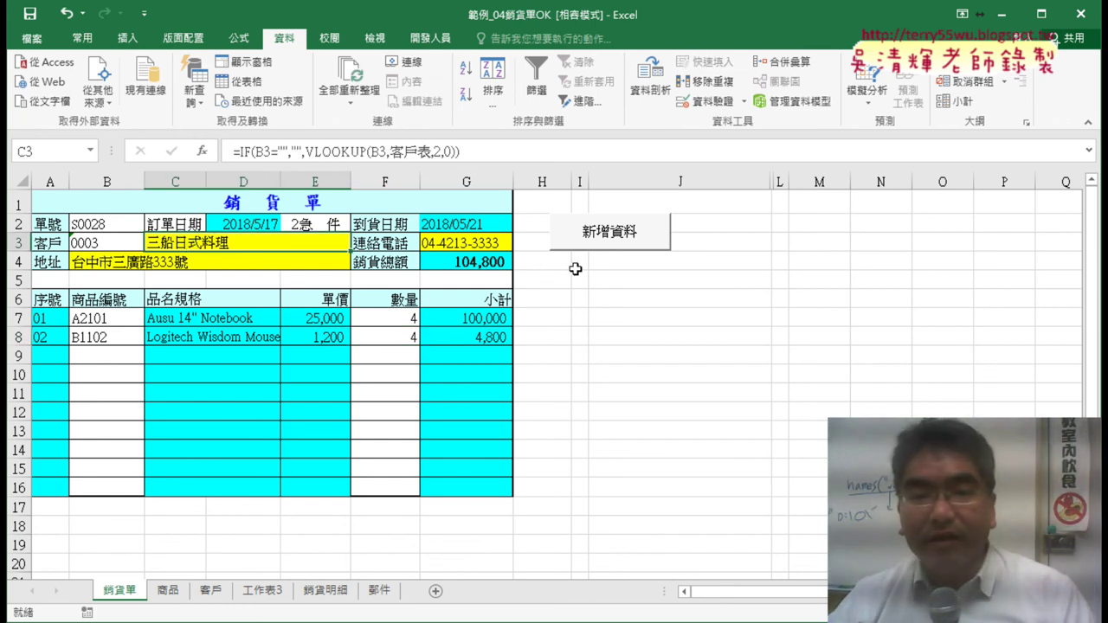
left_click(597, 241)
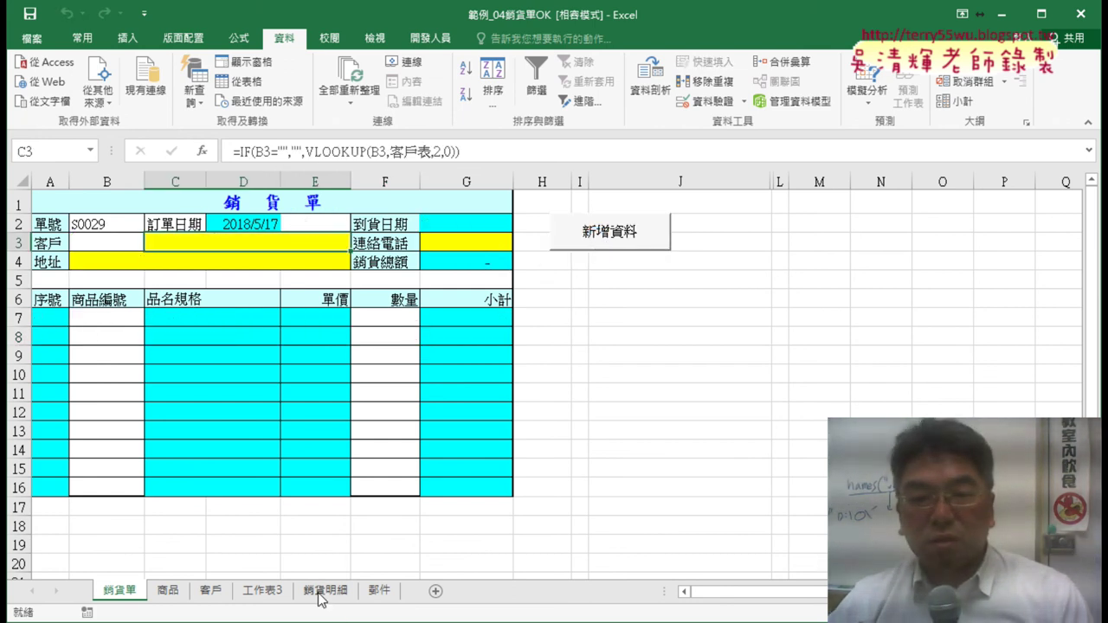
left_click(321, 592)
left_click_drag(823, 314, 60, 314)
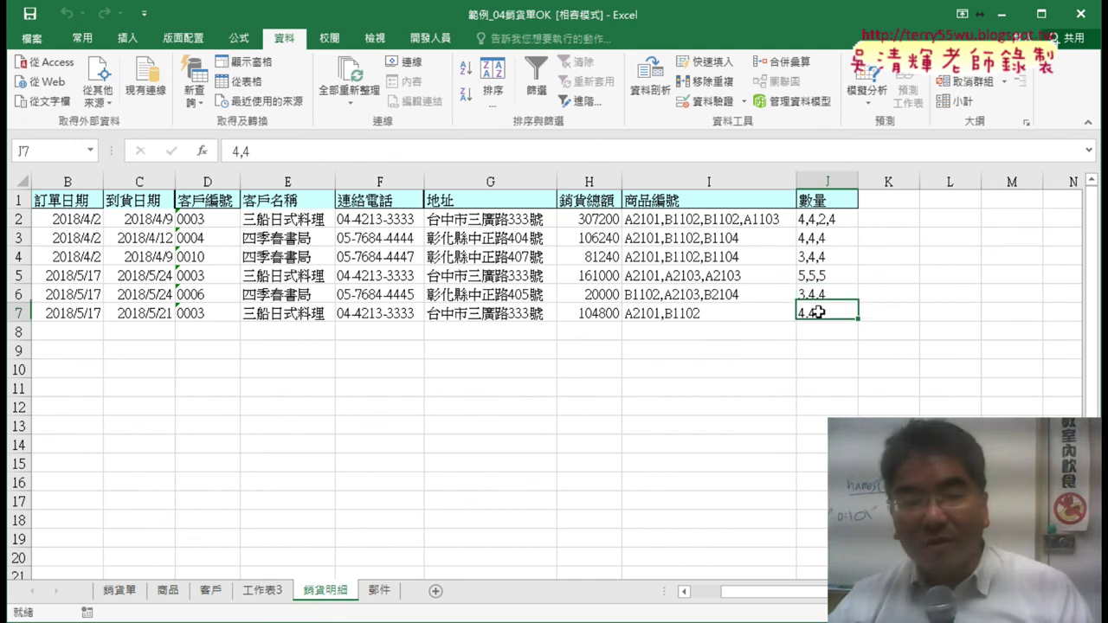
left_click(120, 593)
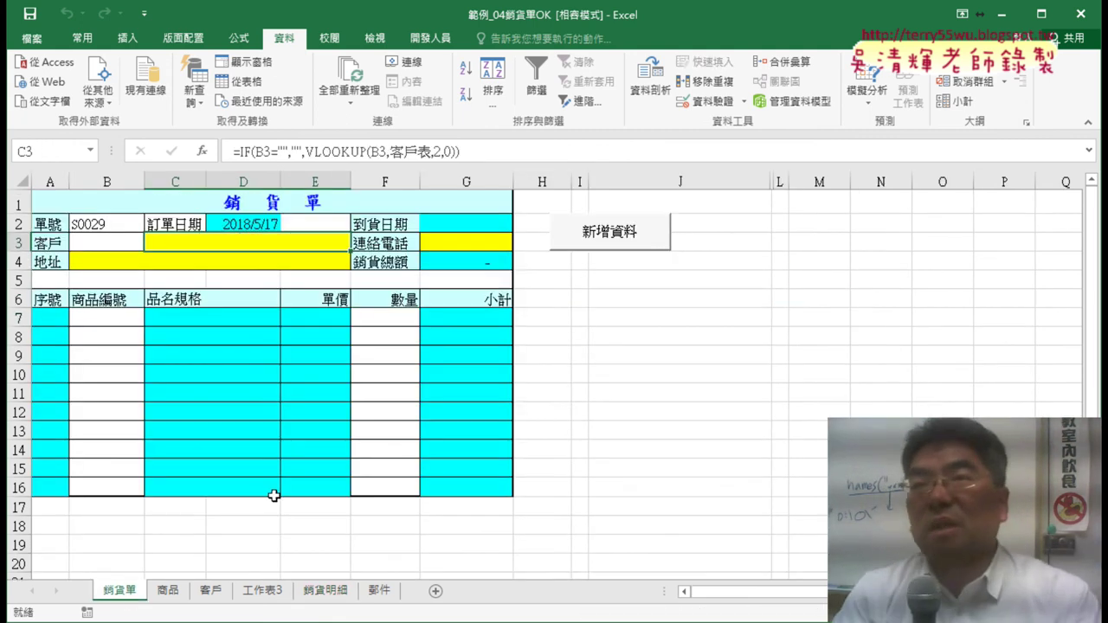